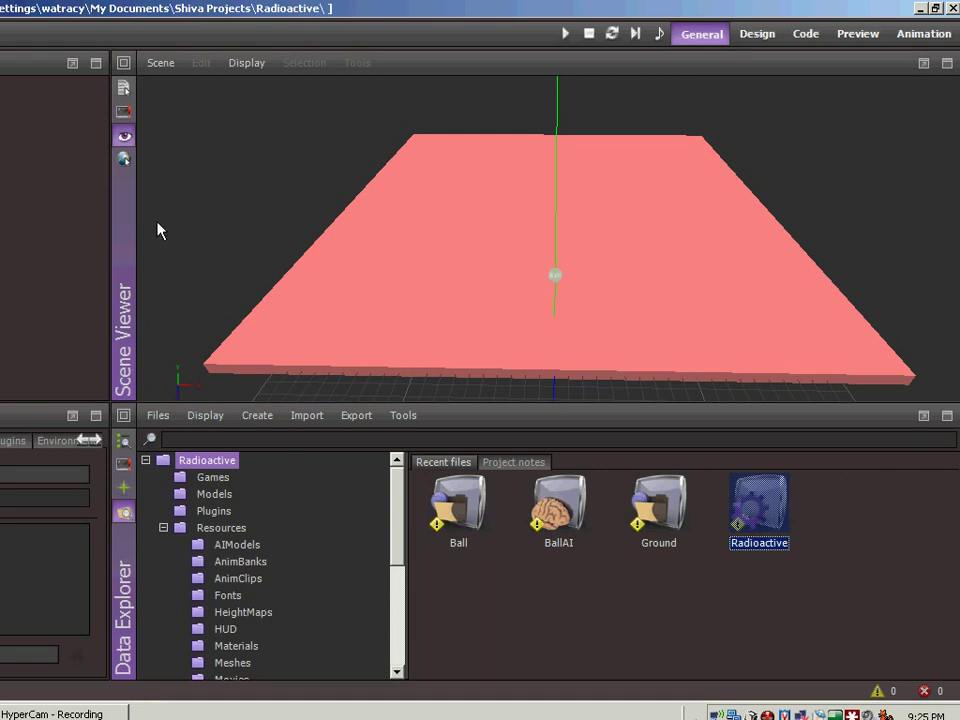
# Set the scene's view mode to Runtime, and run the game briefly before stopping it
pyautogui.click(259, 66)
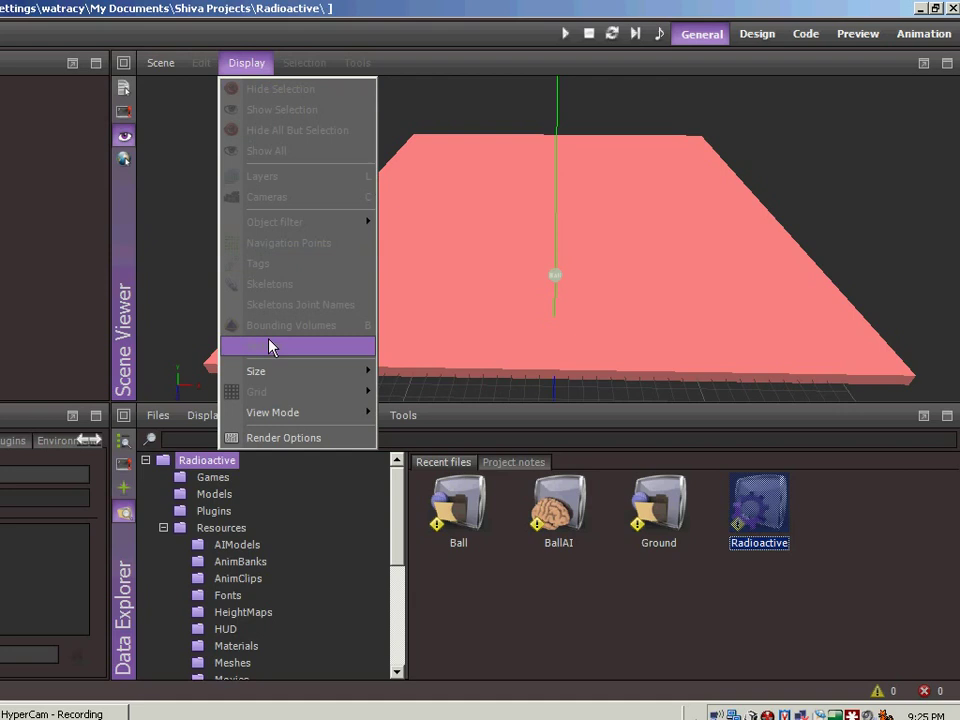
pyautogui.moveTo(297, 425)
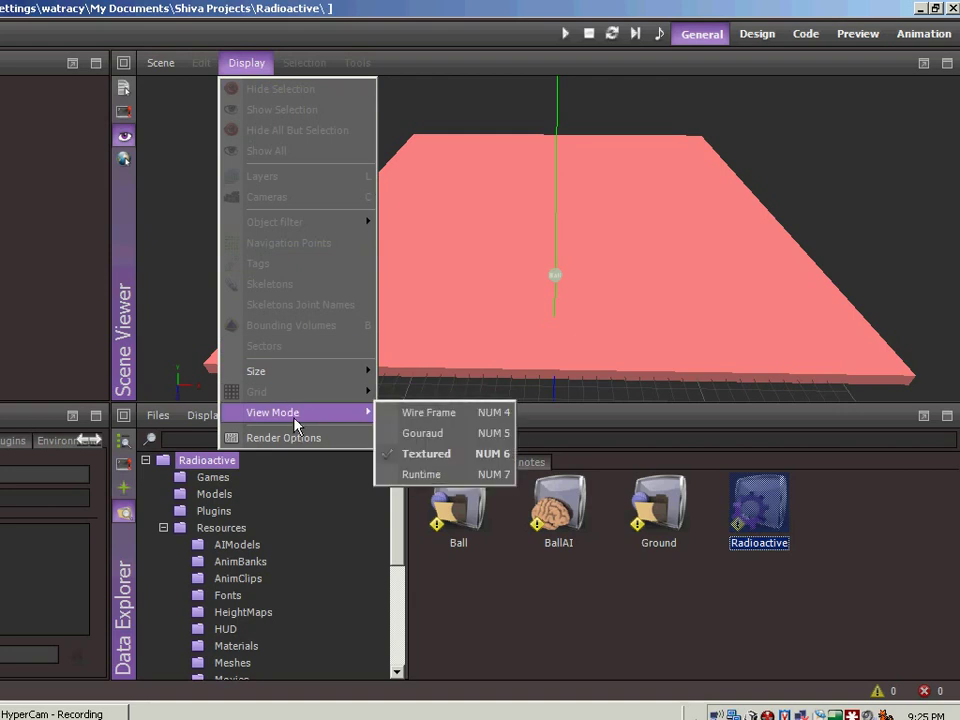
pyautogui.click(422, 476)
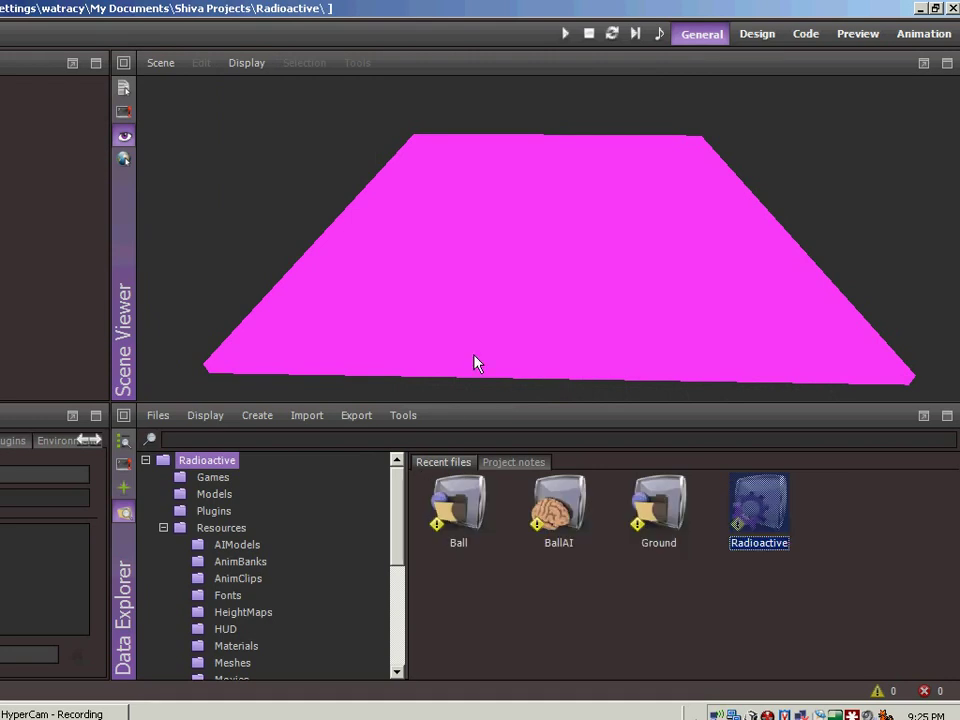
pyautogui.click(565, 33)
pyautogui.click(589, 33)
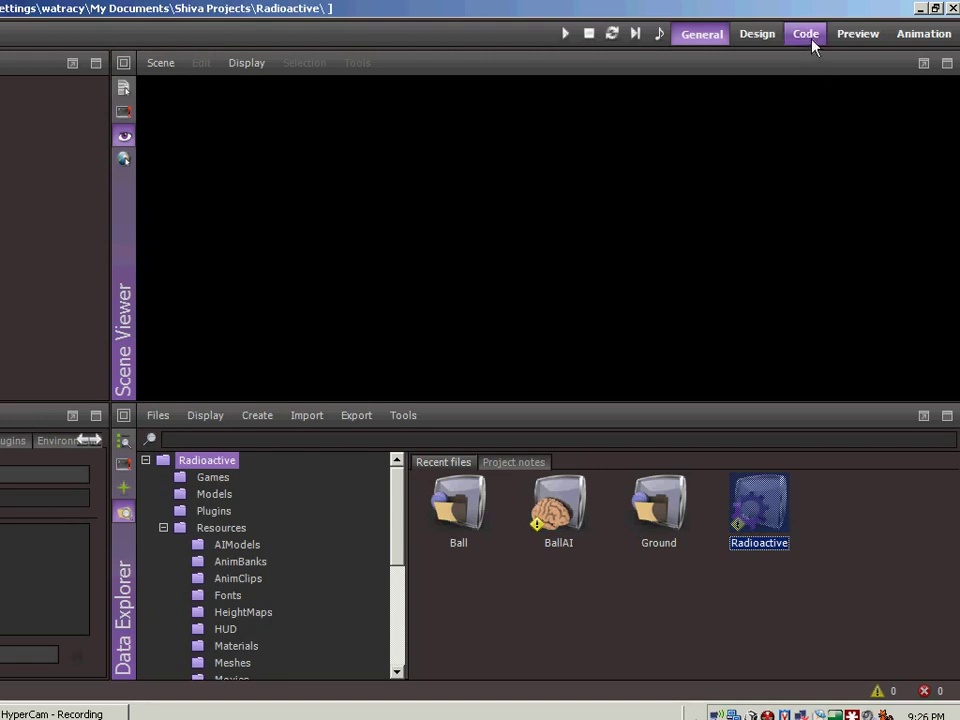
# Switch to the Design layout and bring the level scene back into the Scene Viewer
pyautogui.click(744, 36)
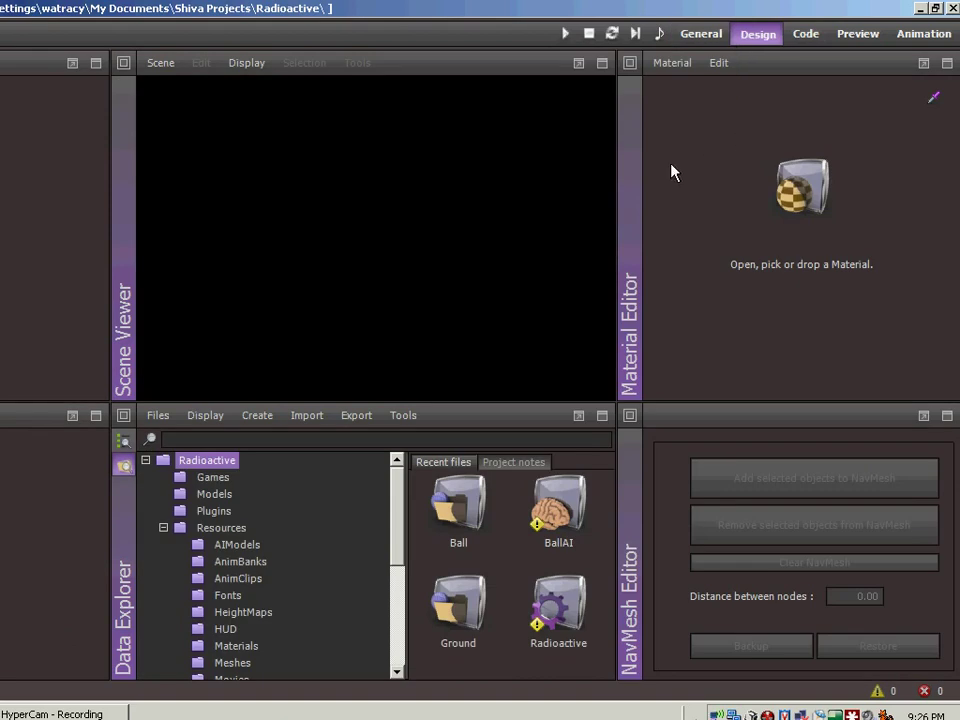
pyautogui.click(163, 63)
pyautogui.click(163, 63)
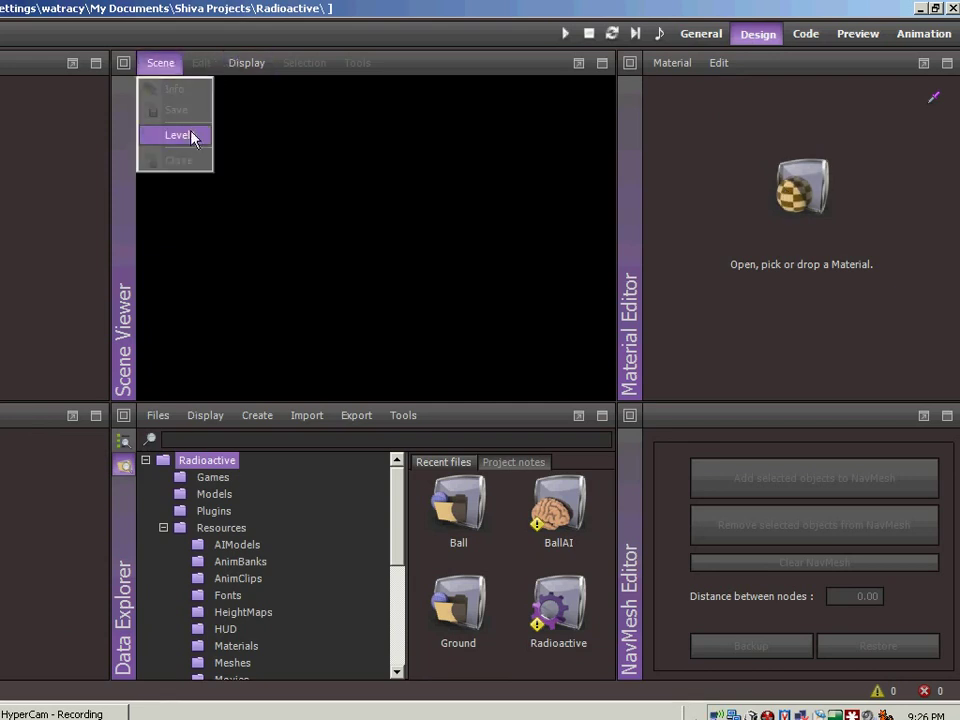
pyautogui.click(190, 136)
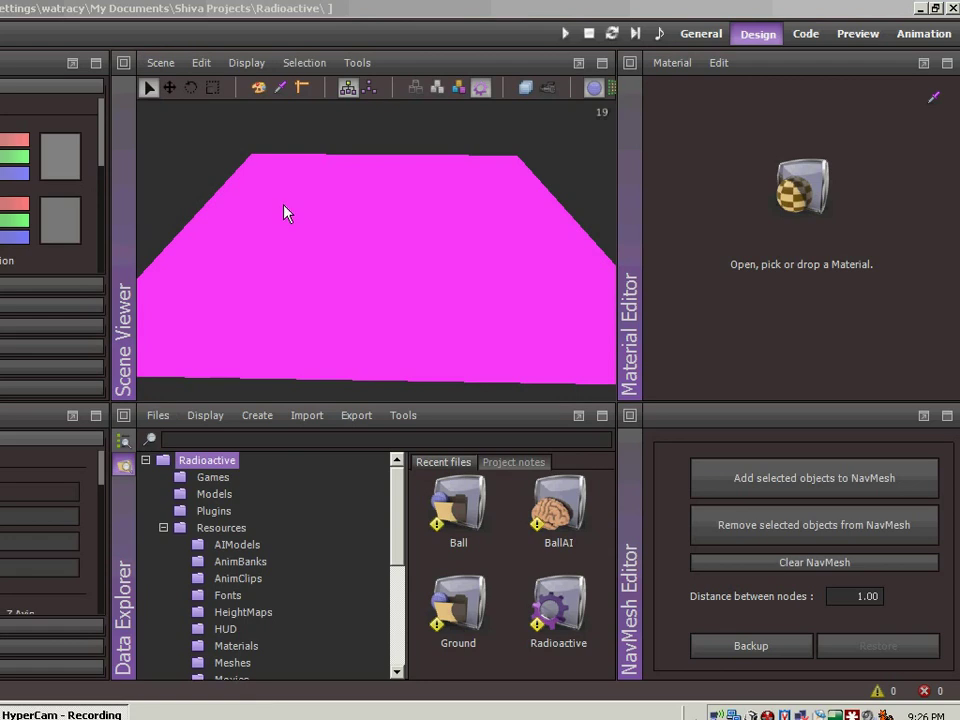
# Create a new material named BallMaterial
pyautogui.click(700, 275)
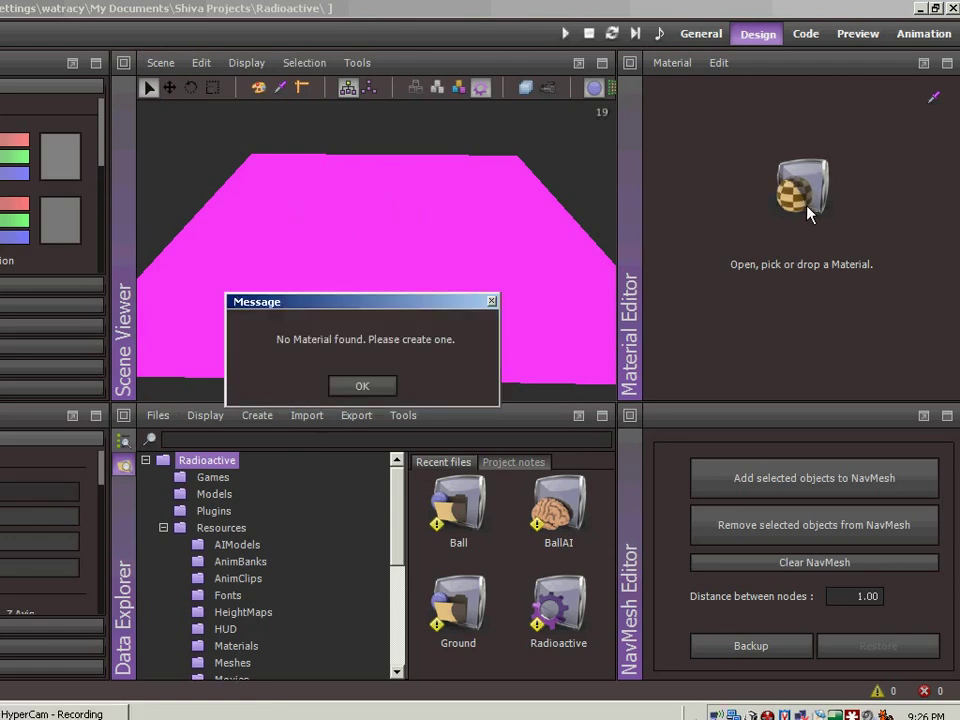
pyautogui.click(373, 390)
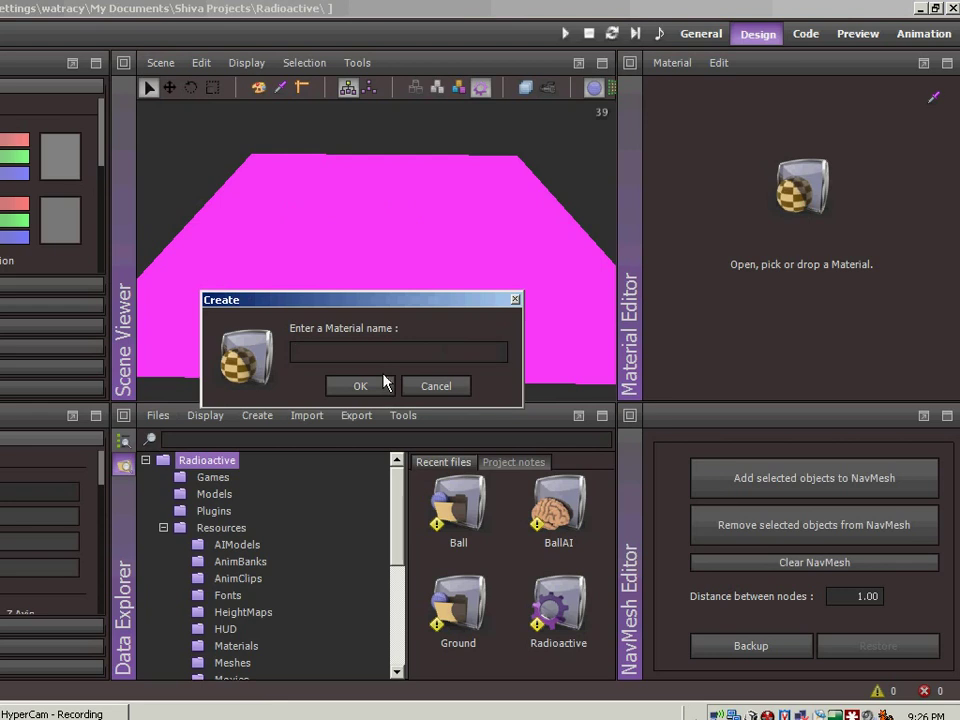
pyautogui.write('BallMaterial')
pyautogui.click(384, 379)
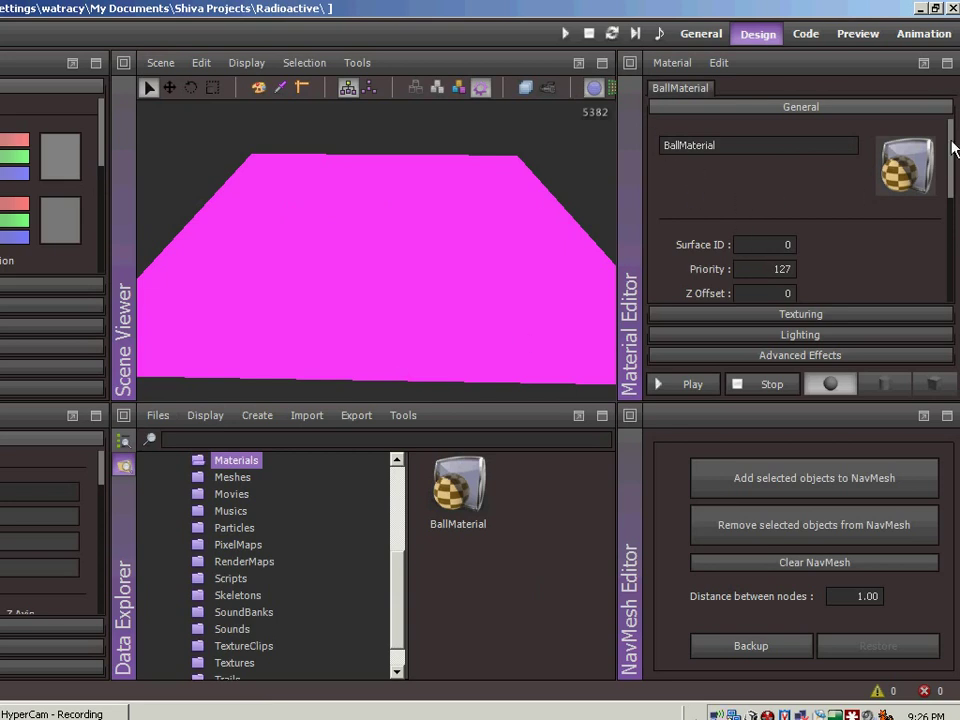
# Enable Per Pixel Lighting and Cast Dynamic Shadows in BallMaterial's lighting settings
pyautogui.moveTo(949, 135)
pyautogui.mouseDown()
pyautogui.moveTo(951, 240)
pyautogui.moveTo(949, 133)
pyautogui.mouseUp()
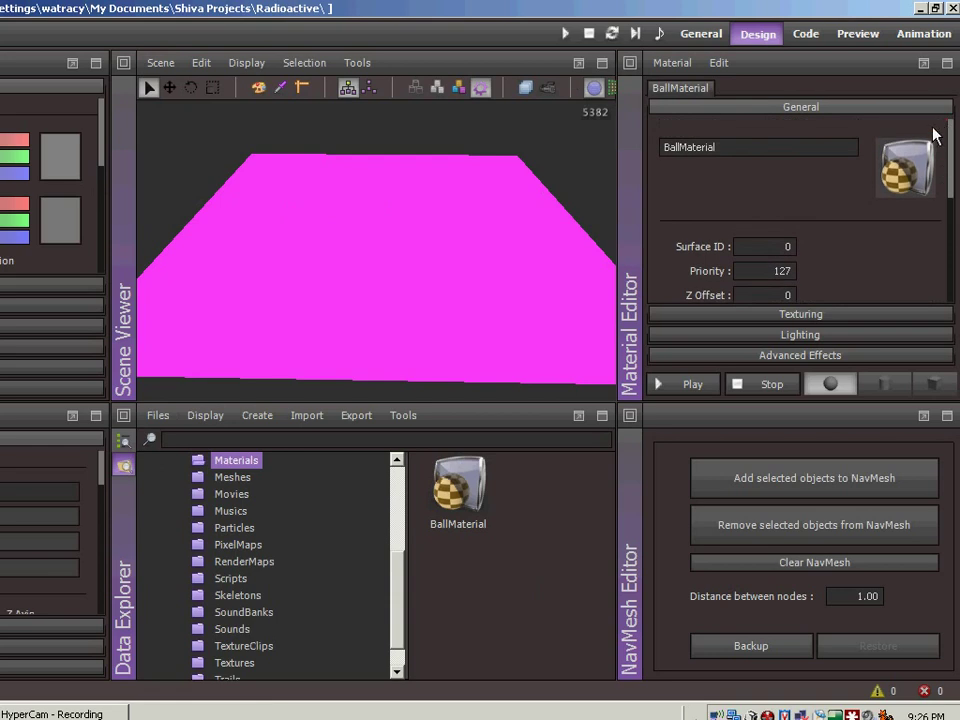
pyautogui.click(805, 337)
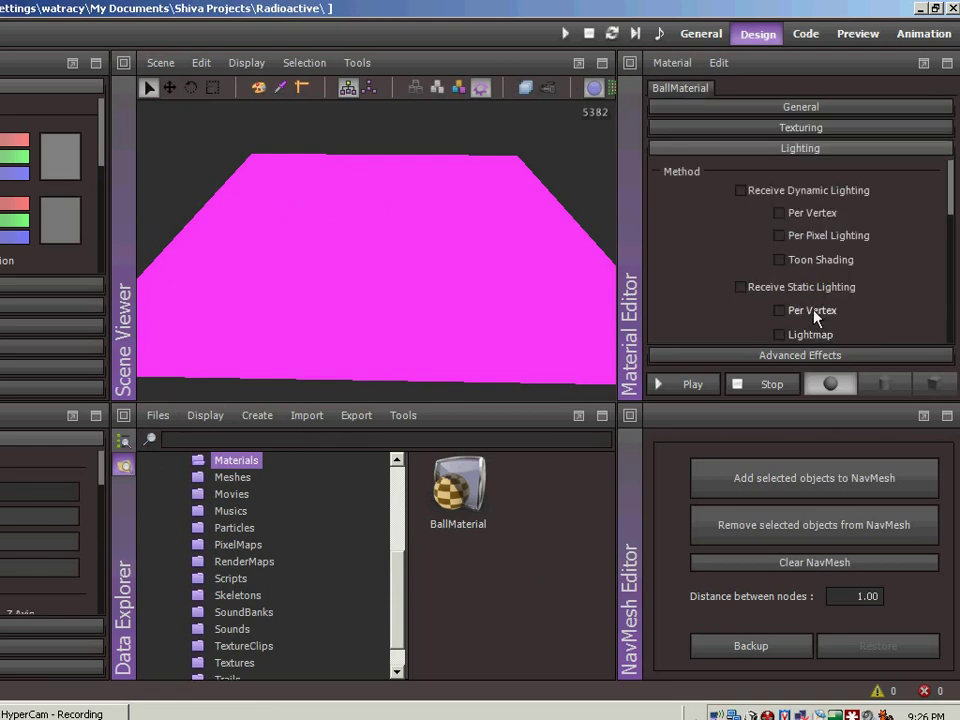
pyautogui.click(779, 236)
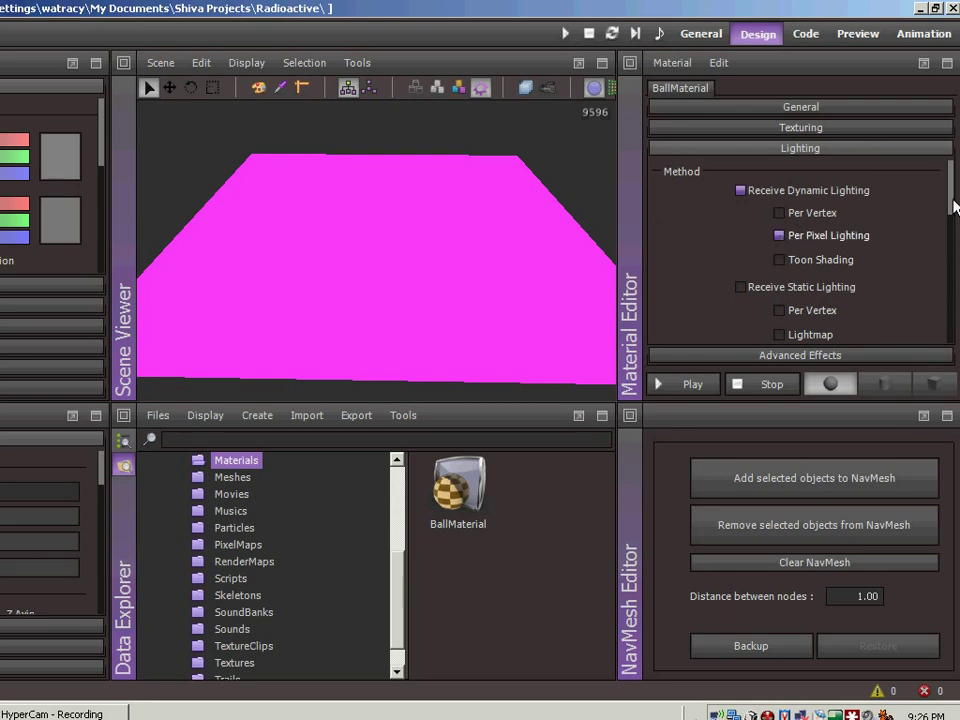
pyautogui.moveTo(949, 199); pyautogui.dragTo(953, 240)
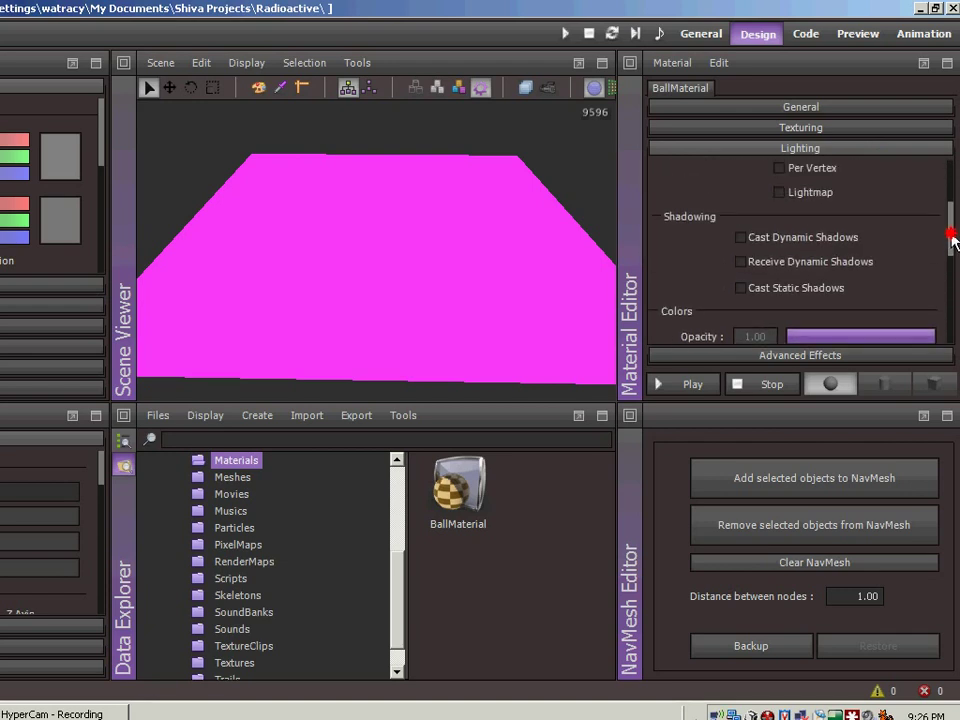
pyautogui.click(740, 238)
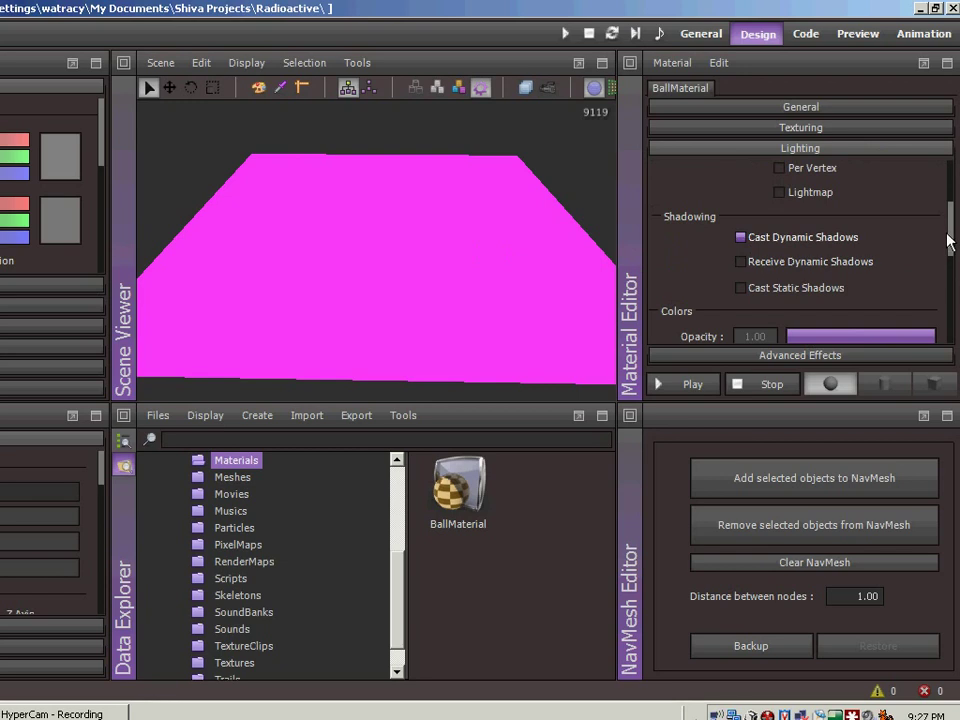
# Set BallMaterial's diffuse colour to blue 0E1AF1 and play the material preview on the sphere
pyautogui.moveTo(951, 225); pyautogui.dragTo(946, 303)
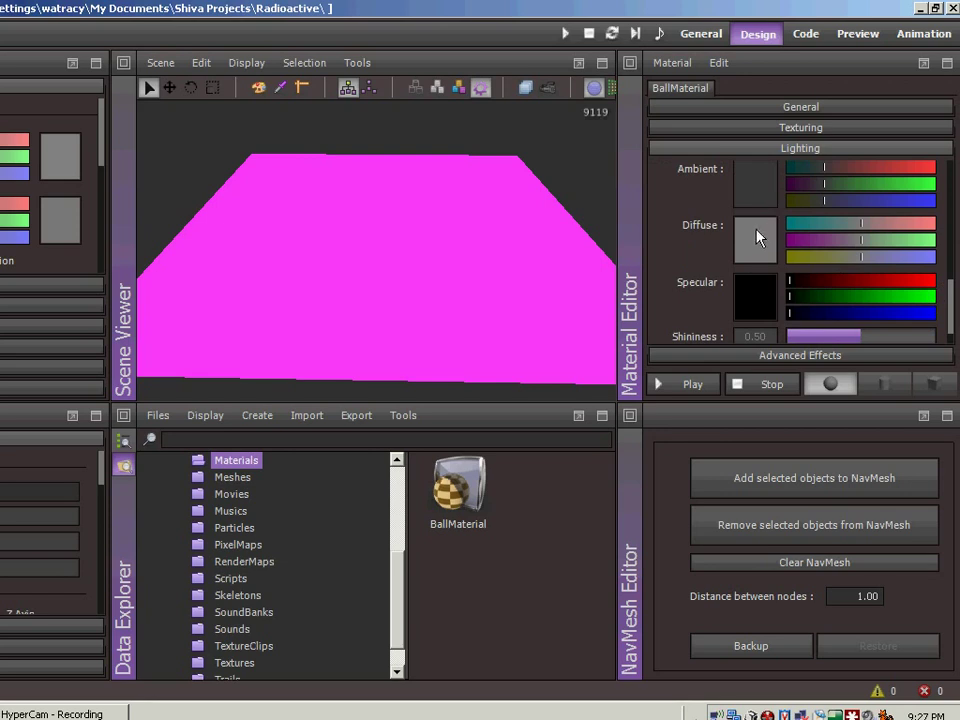
pyautogui.click(757, 242)
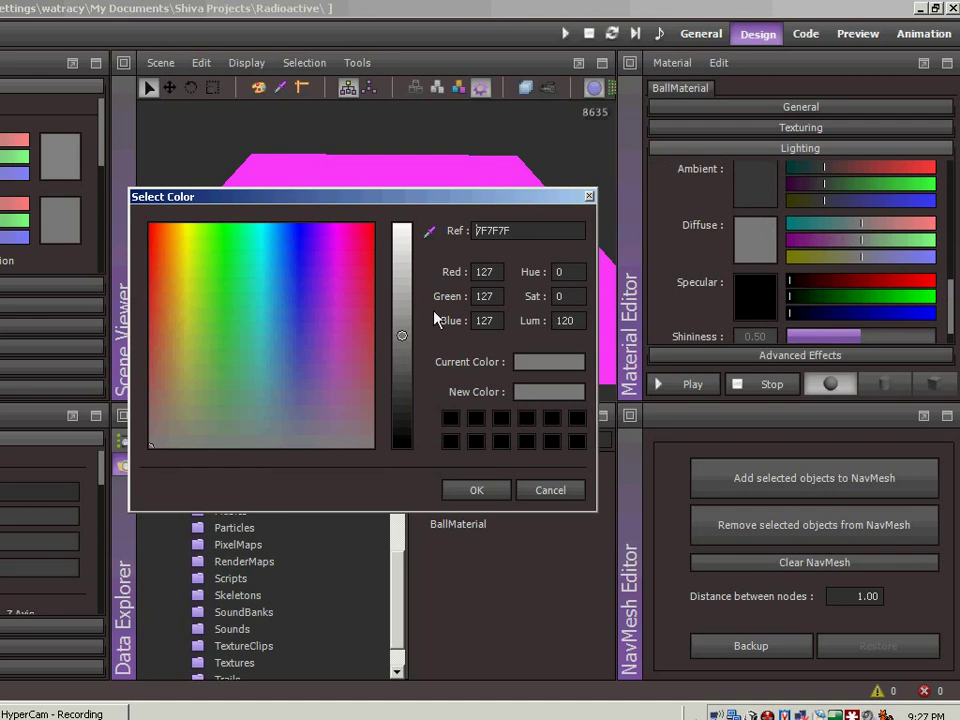
pyautogui.click(297, 250)
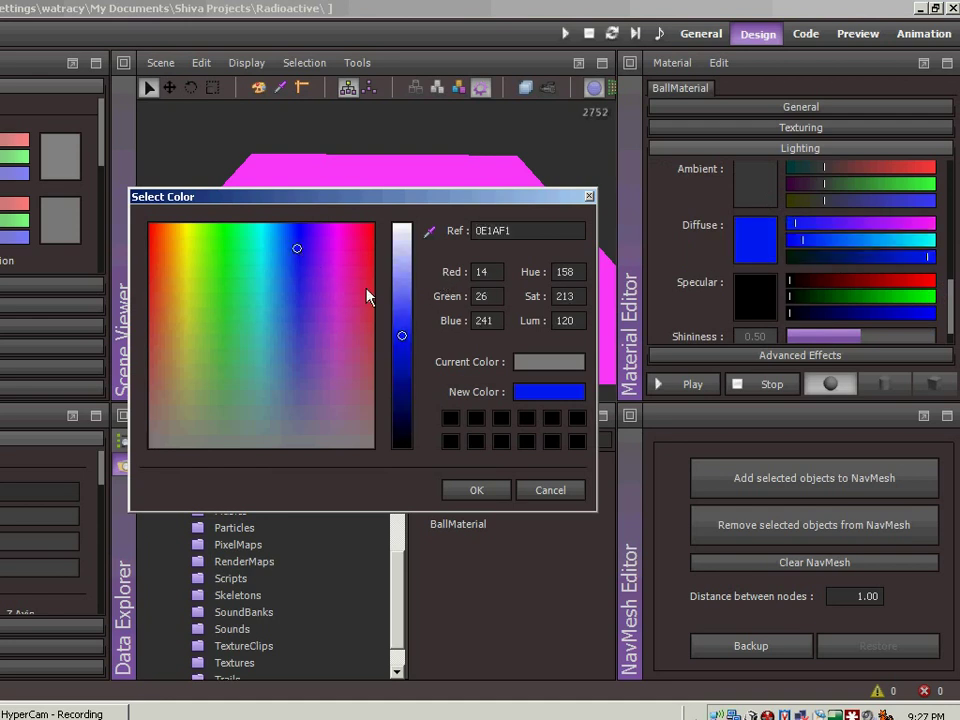
pyautogui.click(494, 492)
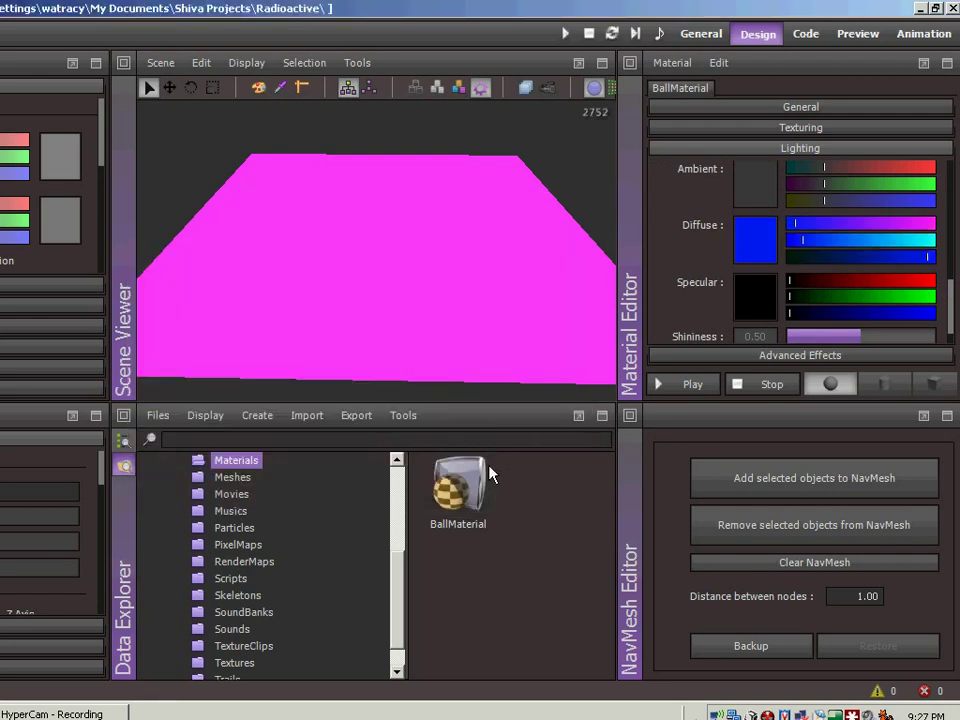
pyautogui.click(592, 35)
pyautogui.click(698, 383)
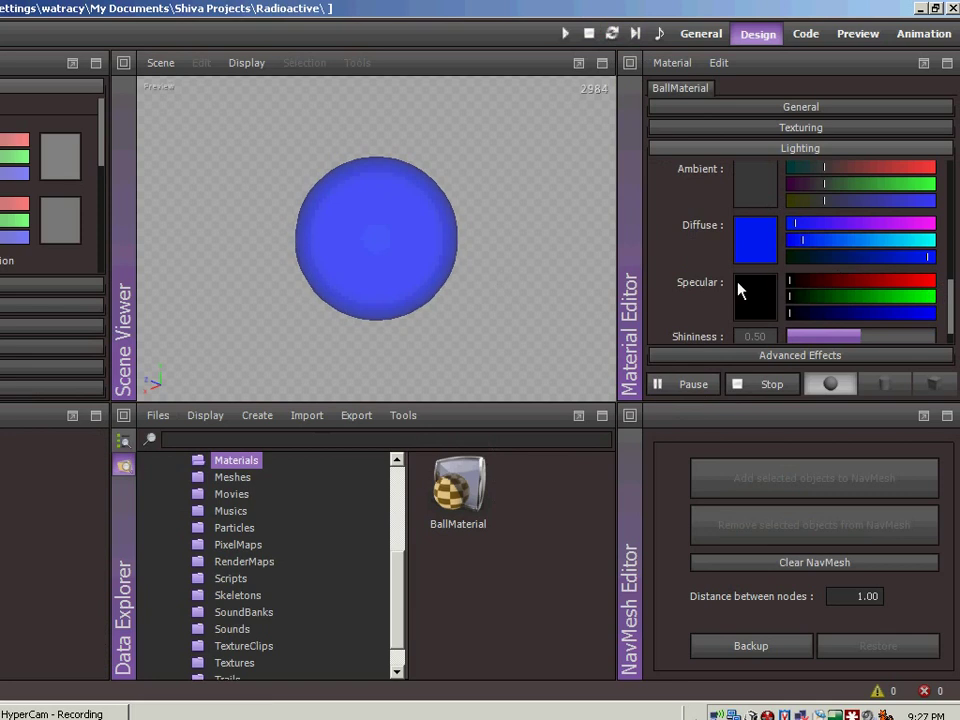
# Set BallMaterial's specular colour to light grey EEEEEE and its shininess to 0.60
pyautogui.moveTo(951, 304)
pyautogui.mouseDown()
pyautogui.moveTo(953, 325)
pyautogui.moveTo(951, 195)
pyautogui.moveTo(956, 330)
pyautogui.mouseUp()
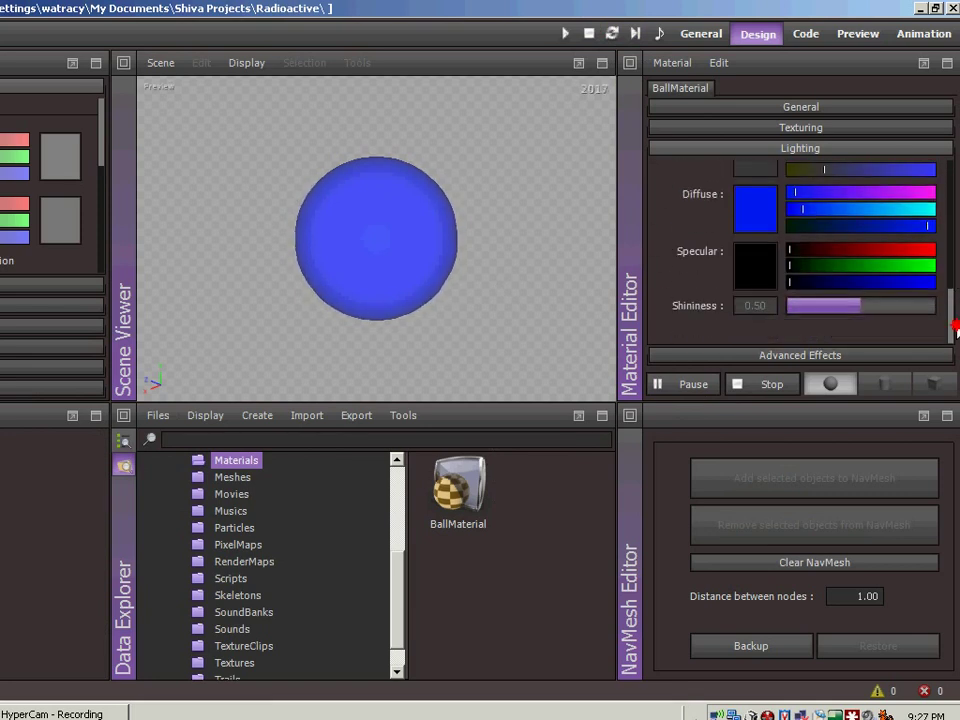
pyautogui.click(883, 307)
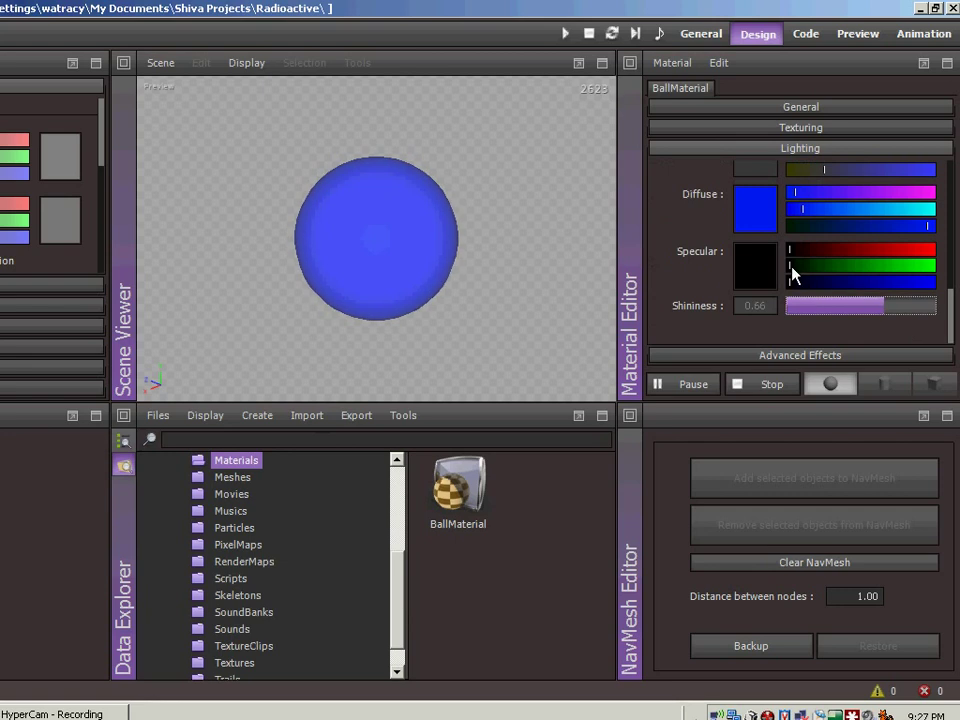
pyautogui.click(762, 270)
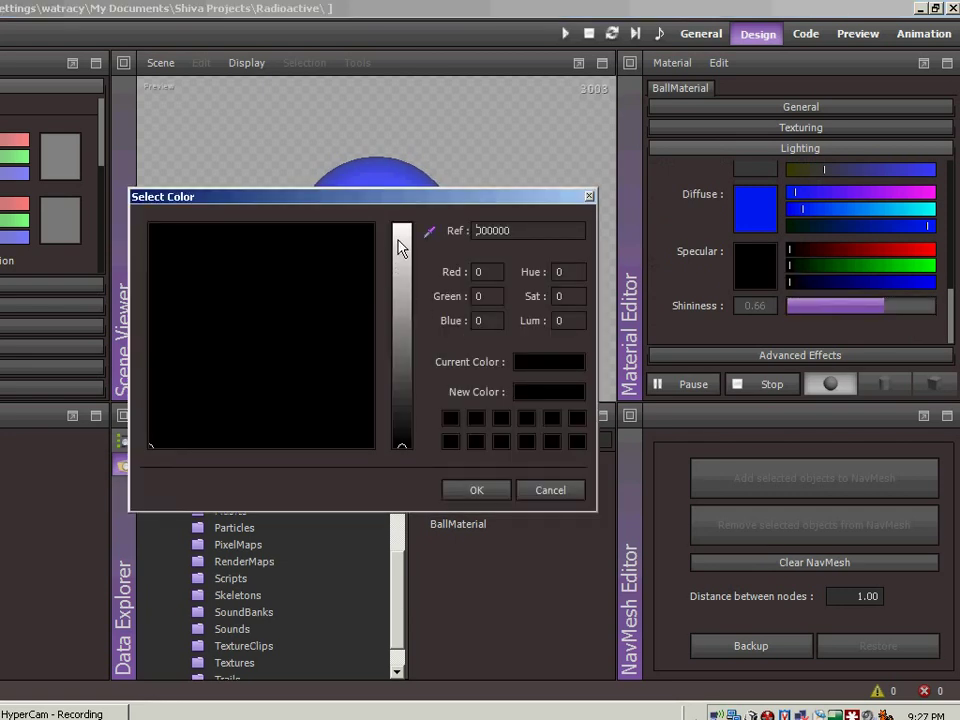
pyautogui.moveTo(400, 248)
pyautogui.mouseDown()
pyautogui.moveTo(401, 234)
pyautogui.moveTo(403, 246)
pyautogui.mouseUp()
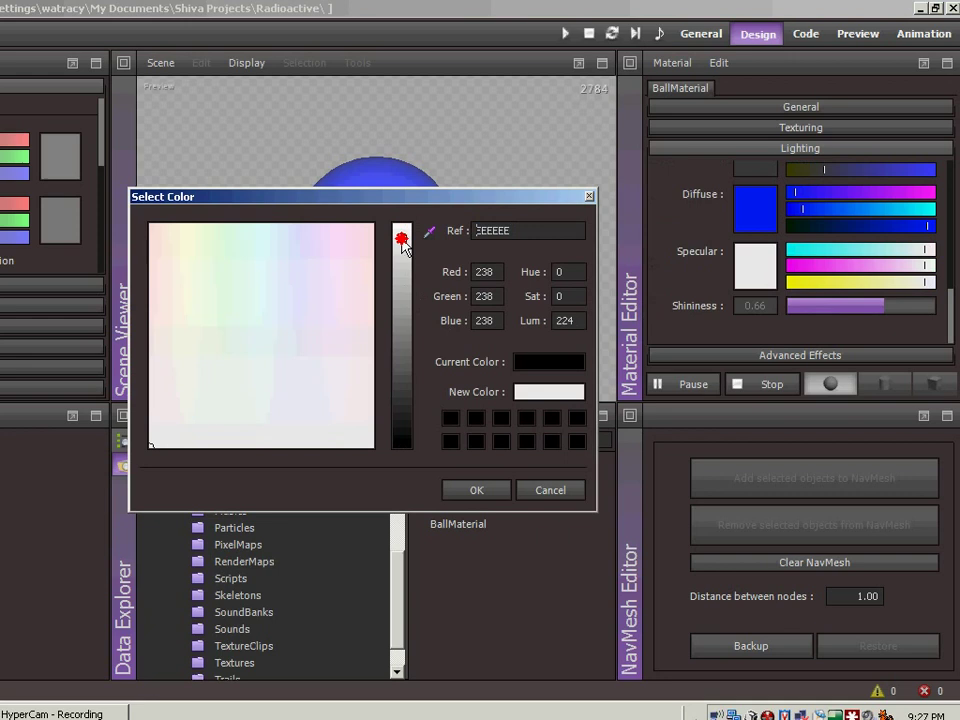
pyautogui.click(480, 491)
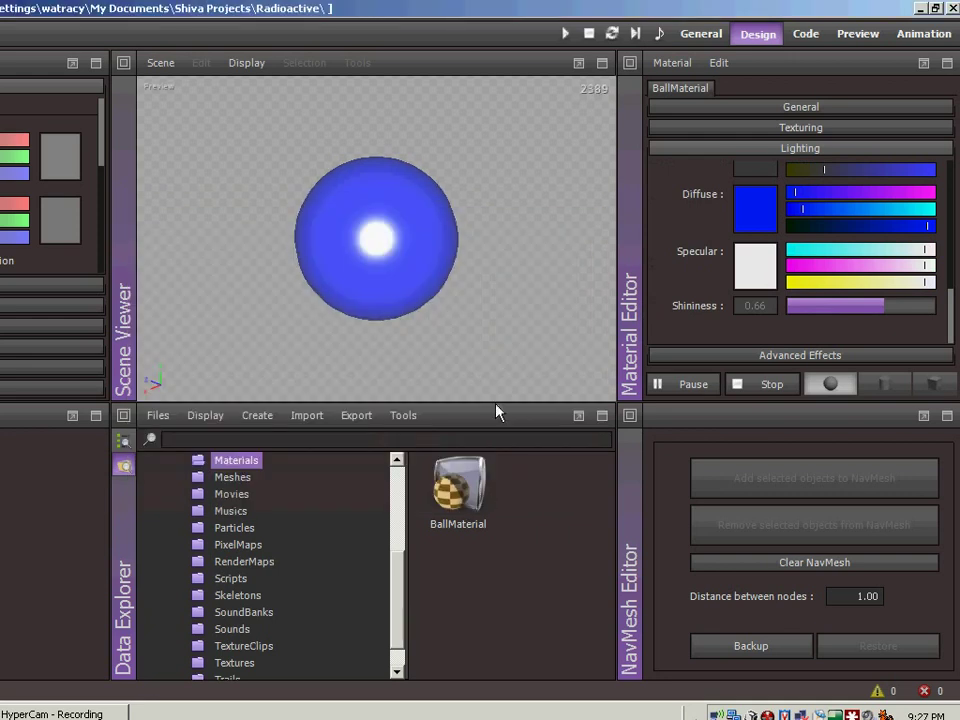
pyautogui.click(818, 308)
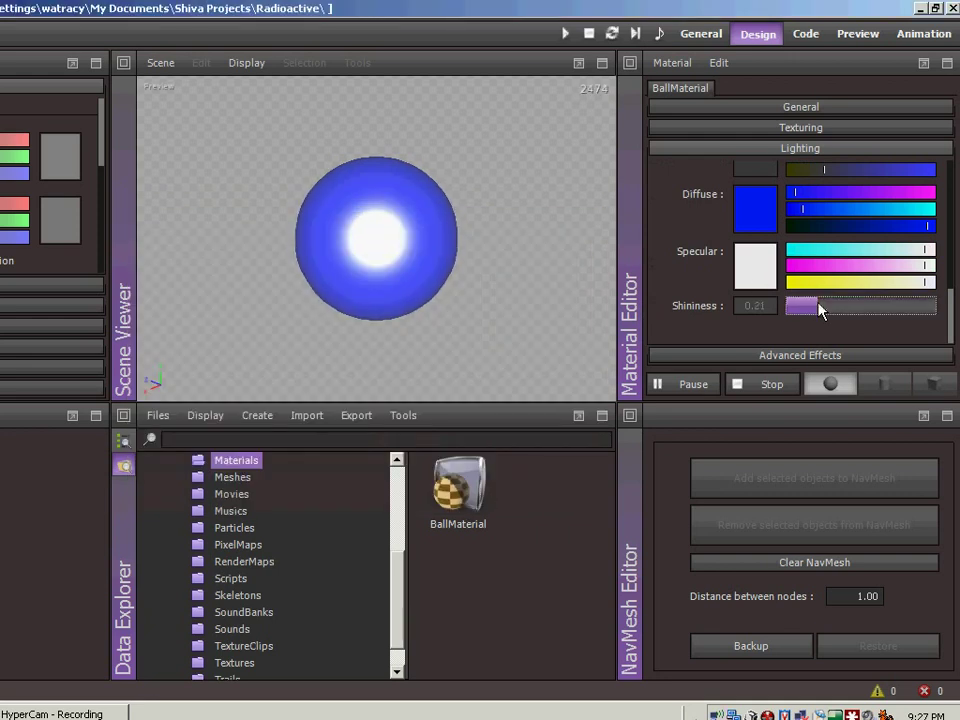
pyautogui.moveTo(818, 308); pyautogui.dragTo(877, 311)
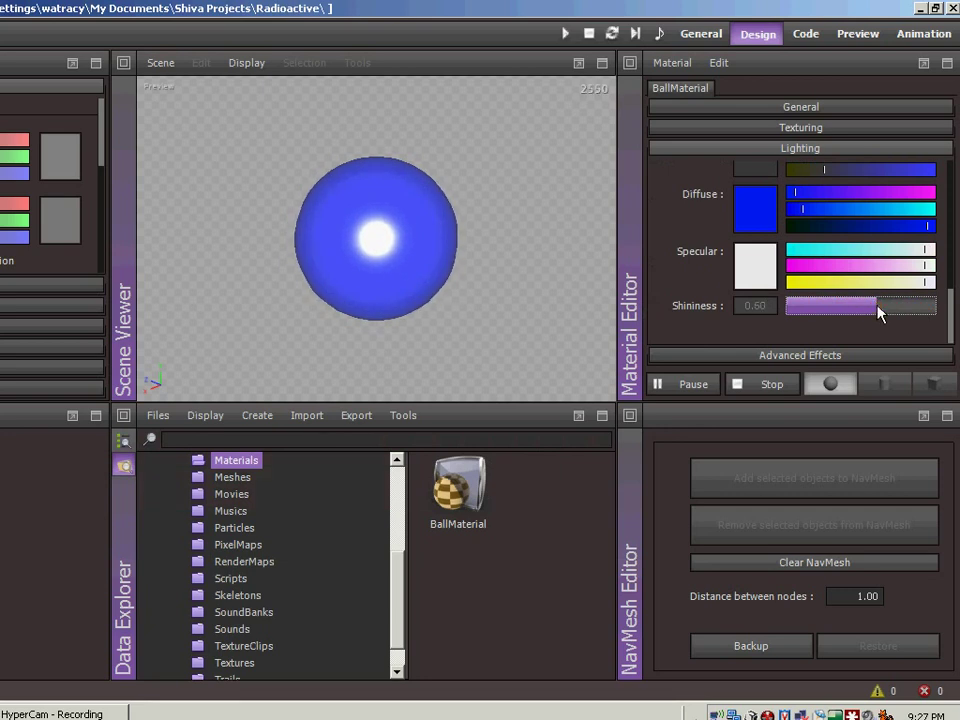
# Preview BallMaterial on the cylinder and box shapes and return to the sphere
pyautogui.click(887, 390)
pyautogui.click(931, 392)
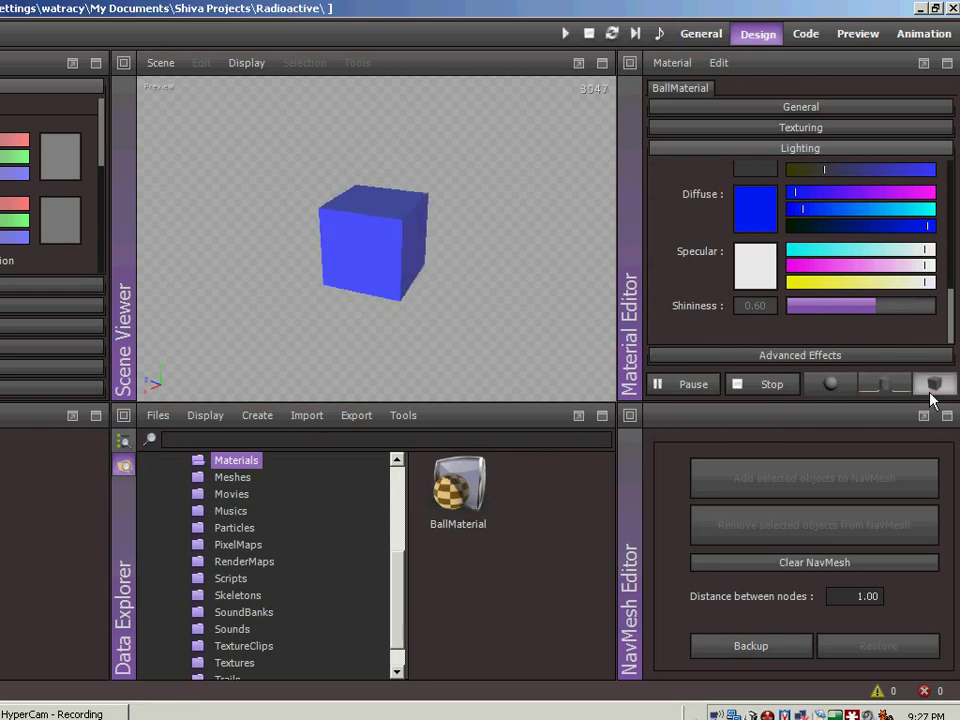
pyautogui.click(851, 390)
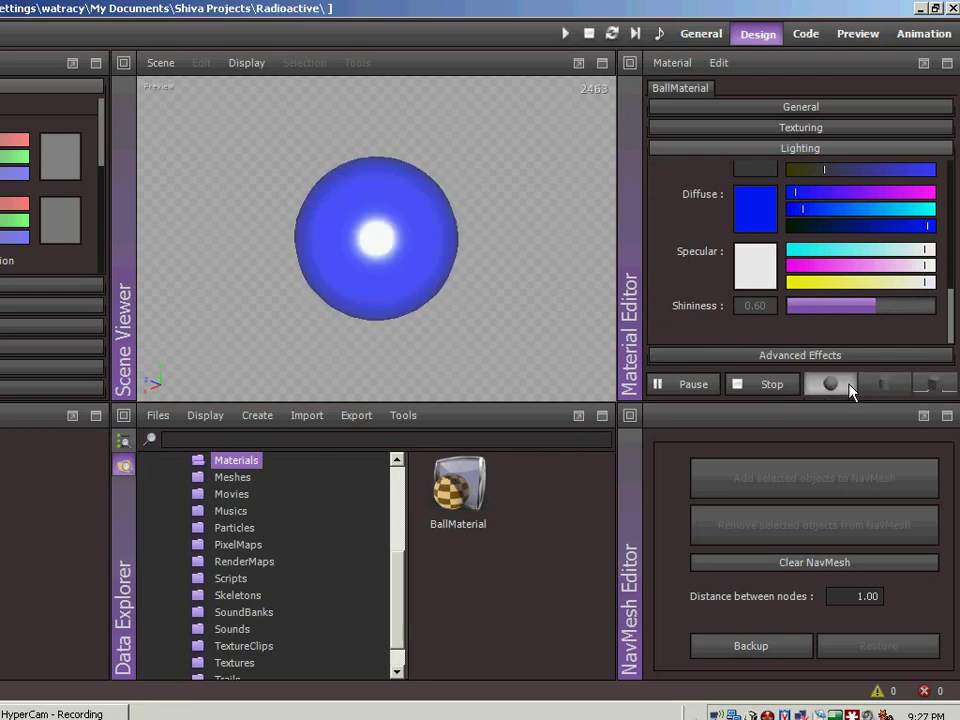
pyautogui.click(920, 388)
pyautogui.click(843, 390)
# Save the finished BallMaterial
pyautogui.moveTo(949, 306); pyautogui.dragTo(952, 172)
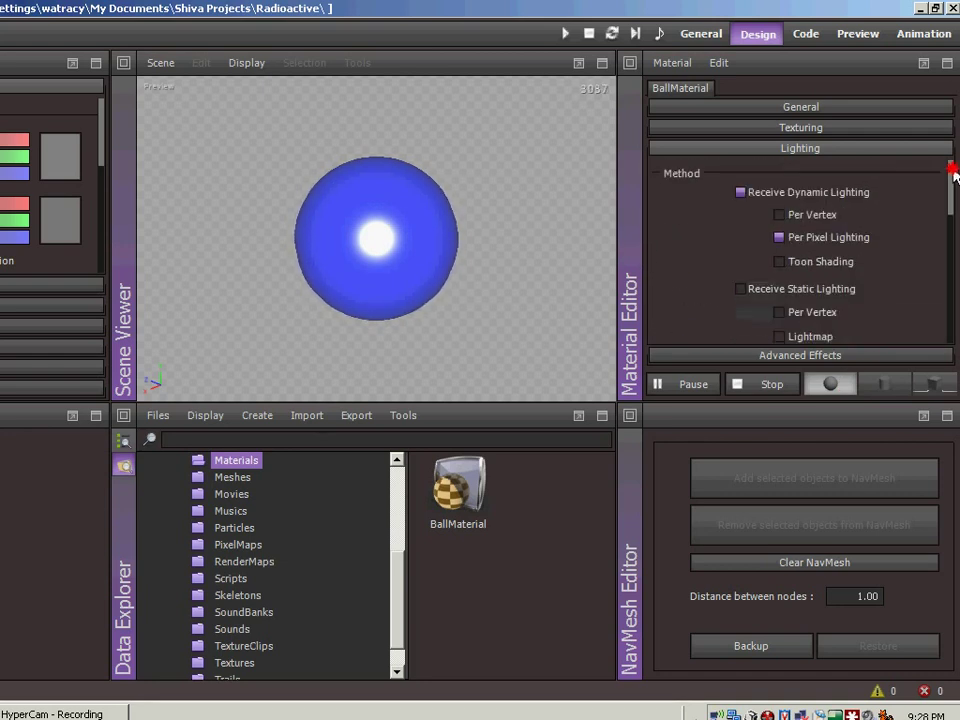
pyautogui.click(672, 62)
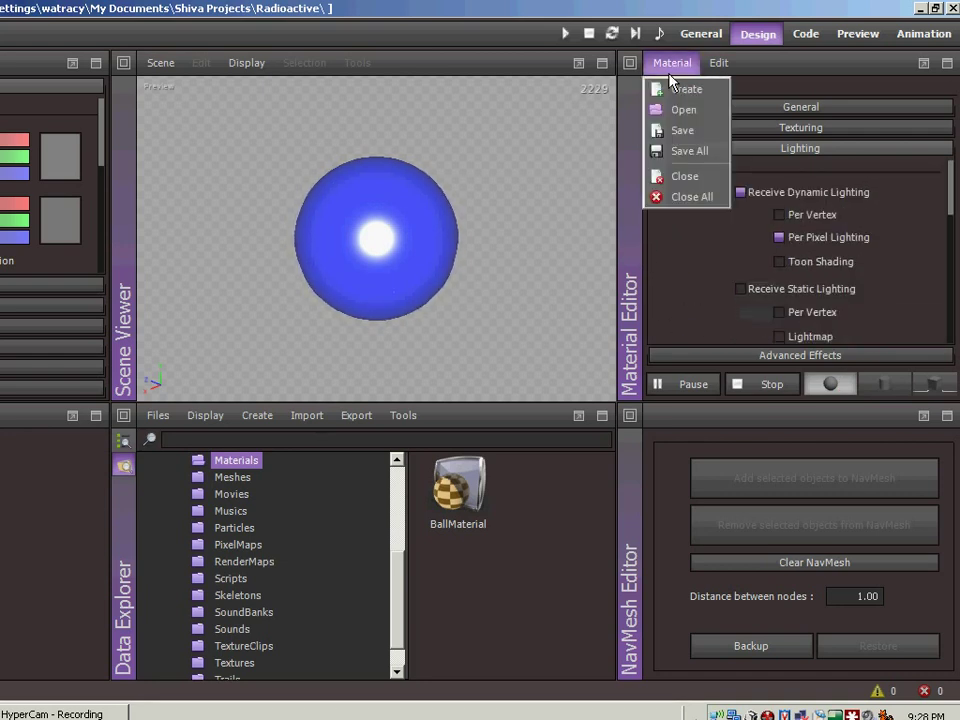
pyautogui.click(681, 132)
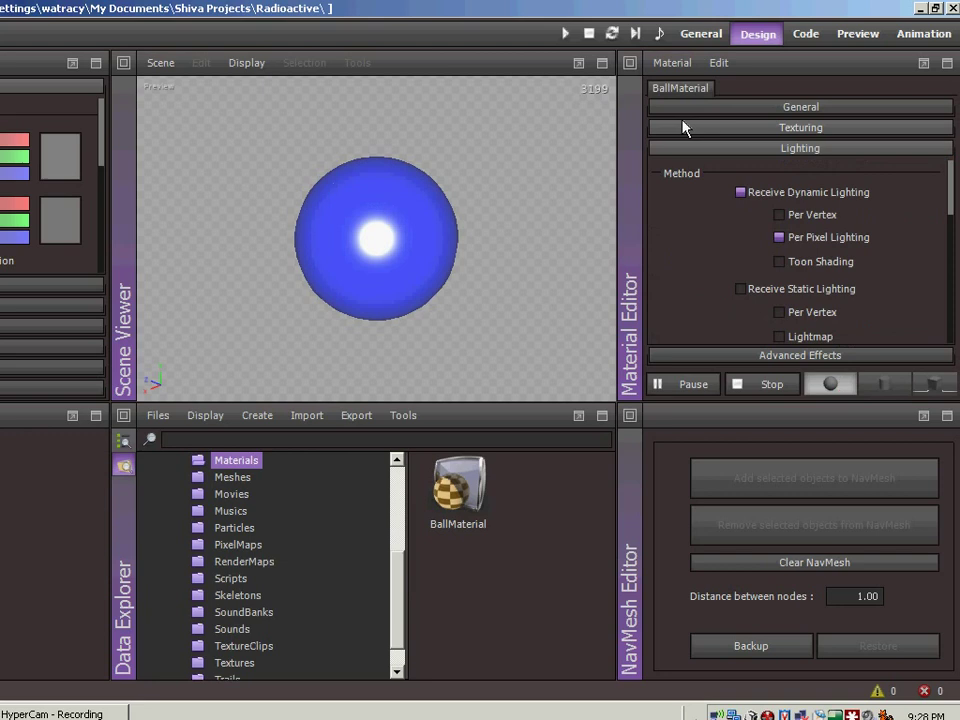
# Create a new material named GroundMaterial
pyautogui.click(674, 64)
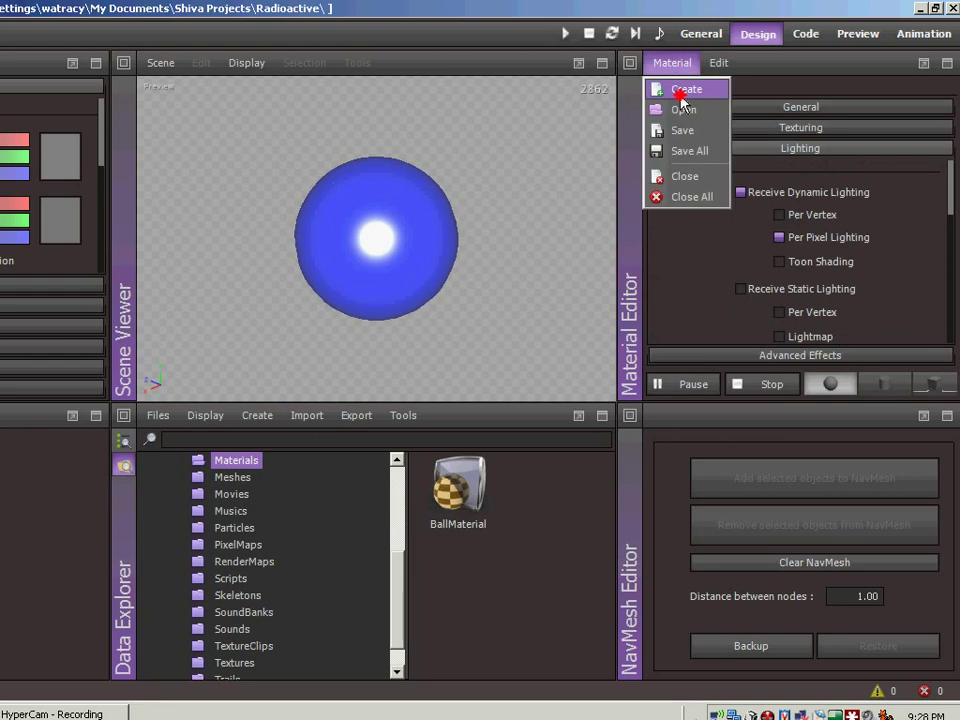
pyautogui.click(680, 94)
pyautogui.write('F')
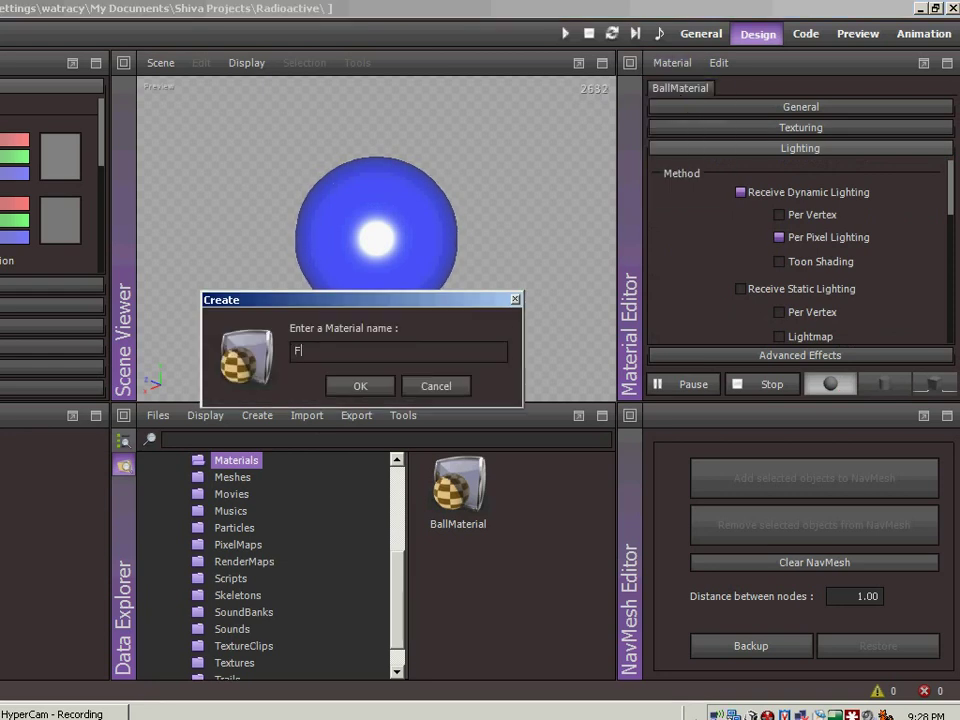
pyautogui.press('BackSpace')
pyautogui.write('w')
pyautogui.press('BackSpace')
pyautogui.write('GooundMati')
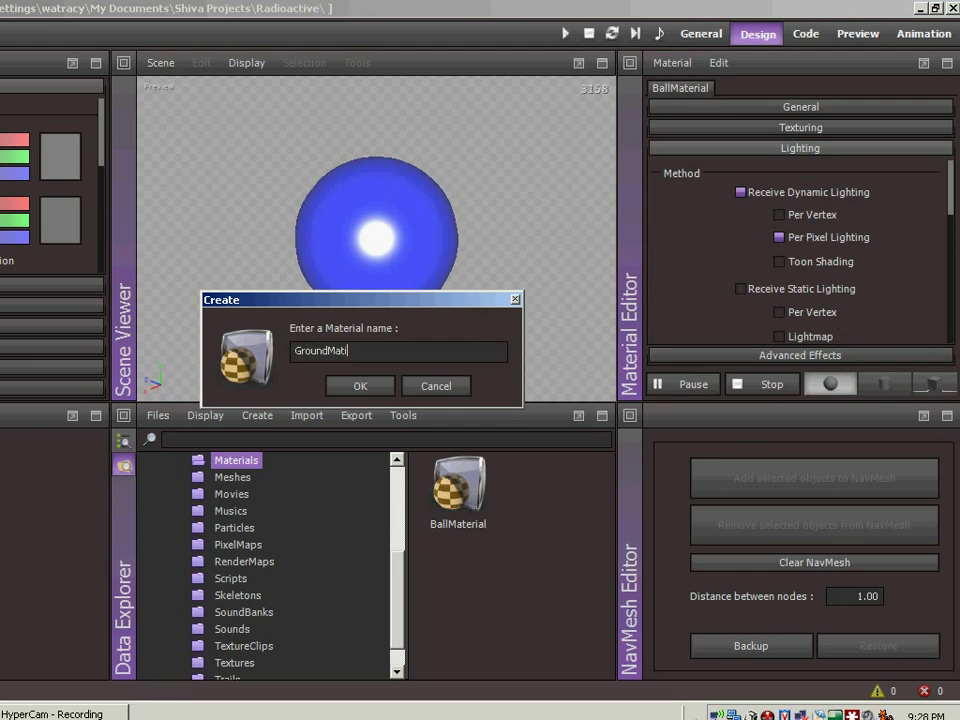
pyautogui.write('erial')
pyautogui.press('Return')
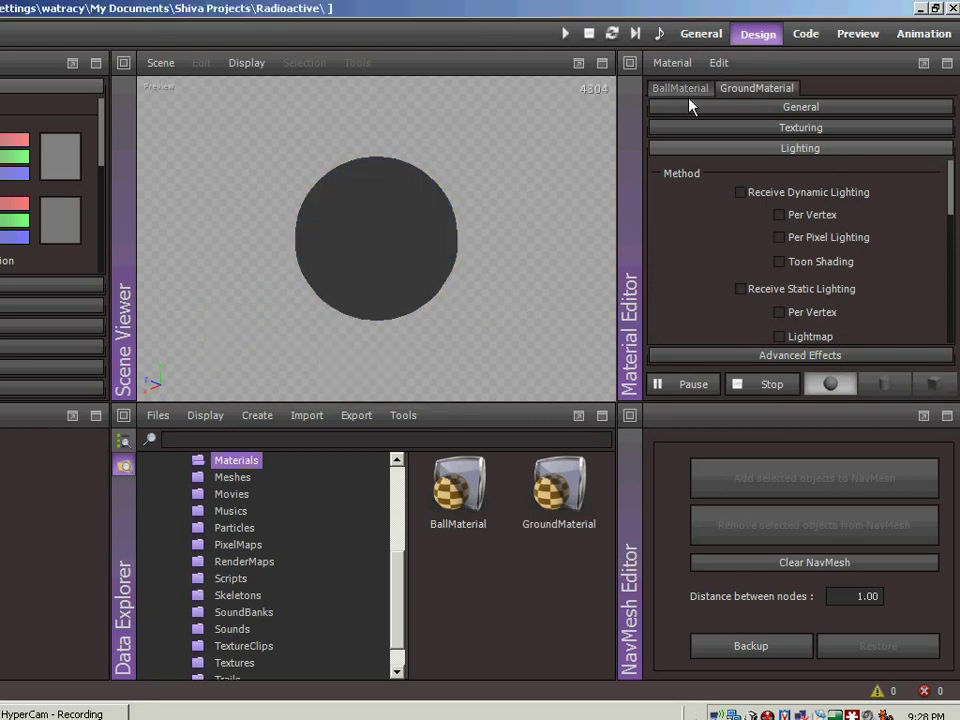
# Enable dynamic lighting with per-pixel lighting for GroundMaterial and let it receive dynamic shadows
pyautogui.click(740, 192)
pyautogui.click(780, 238)
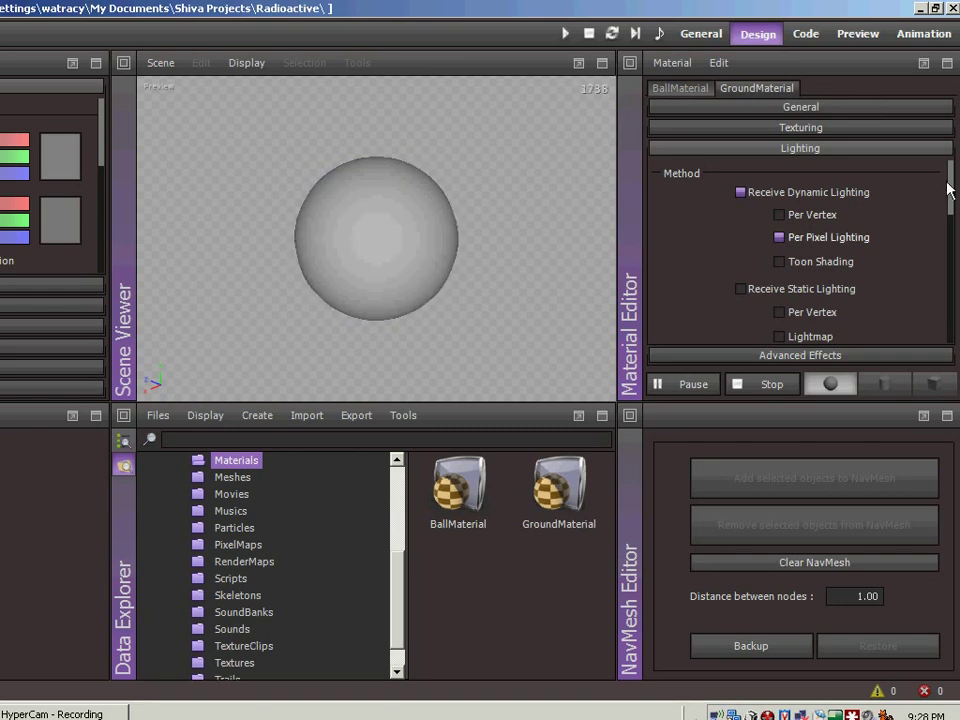
pyautogui.moveTo(949, 182); pyautogui.dragTo(950, 240)
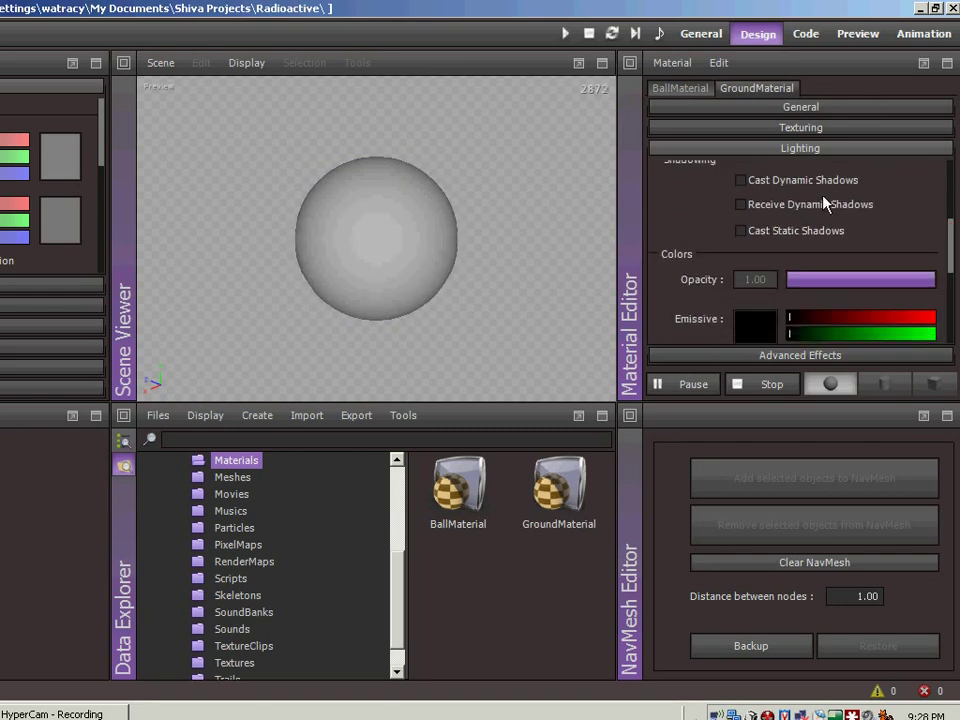
pyautogui.click(741, 204)
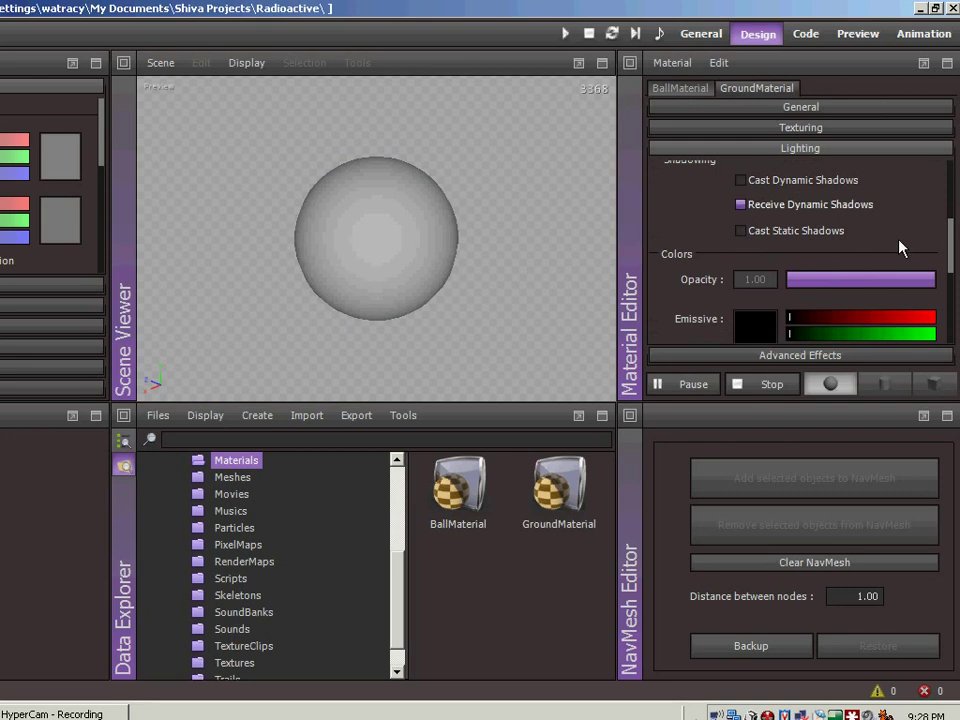
# Set GroundMaterial's diffuse colour to a dark brown by choosing an orange hue and lowering its luminance
pyautogui.moveTo(951, 244); pyautogui.dragTo(949, 310)
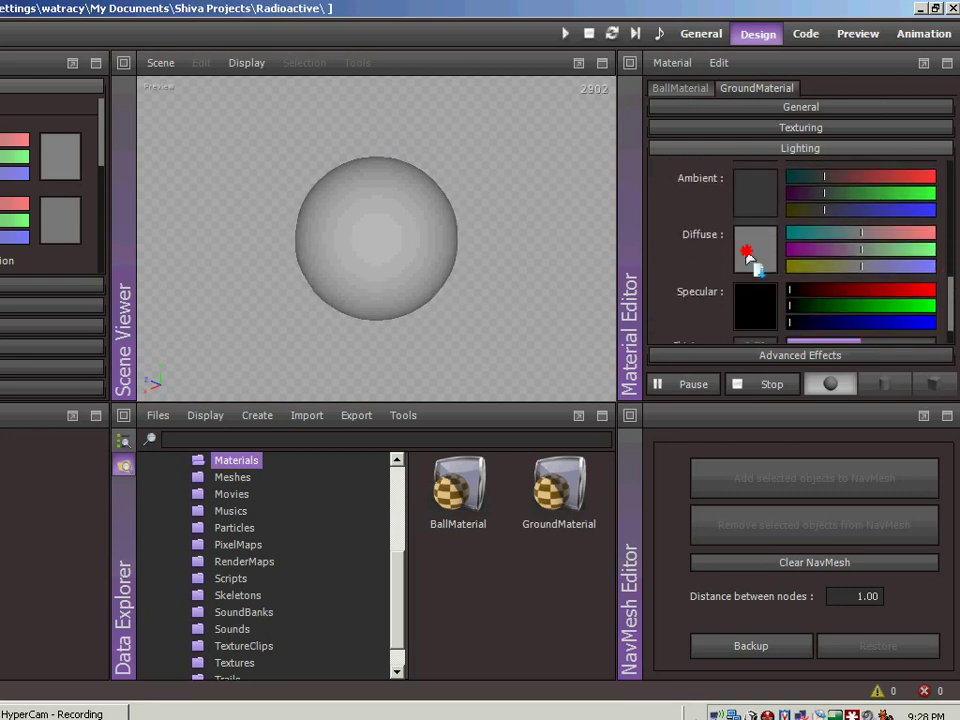
pyautogui.click(748, 255)
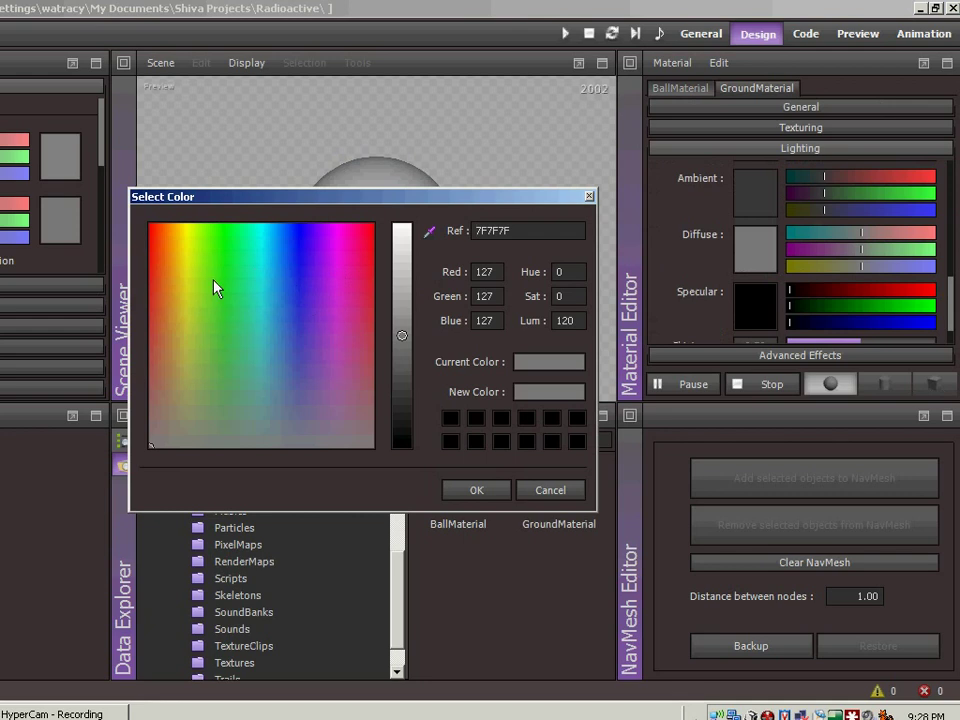
pyautogui.click(166, 244)
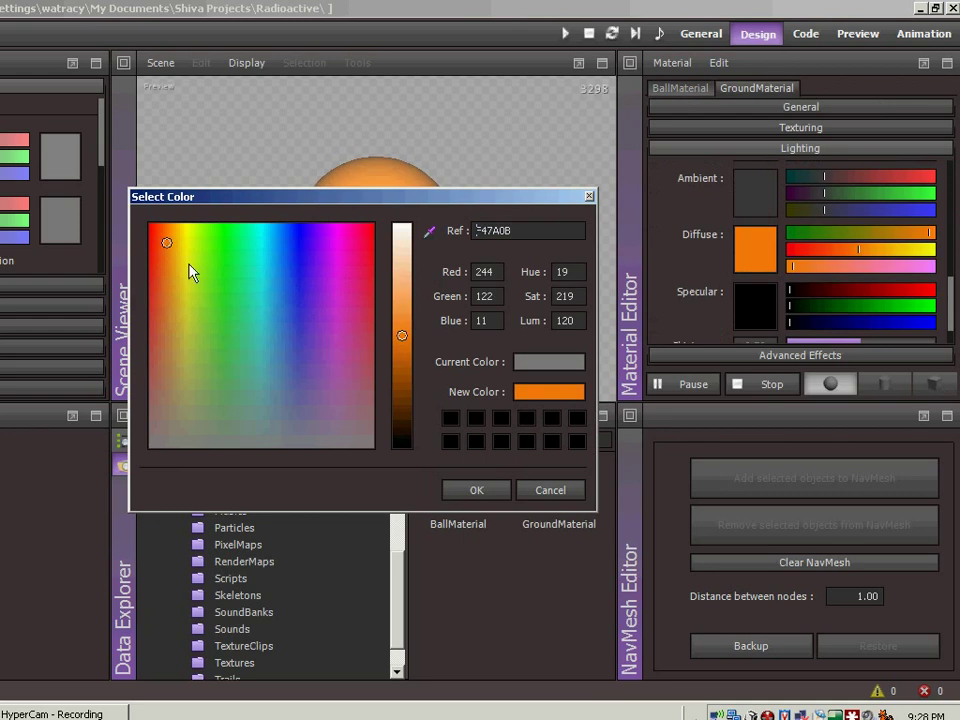
pyautogui.moveTo(407, 356); pyautogui.dragTo(401, 414)
pyautogui.click(477, 491)
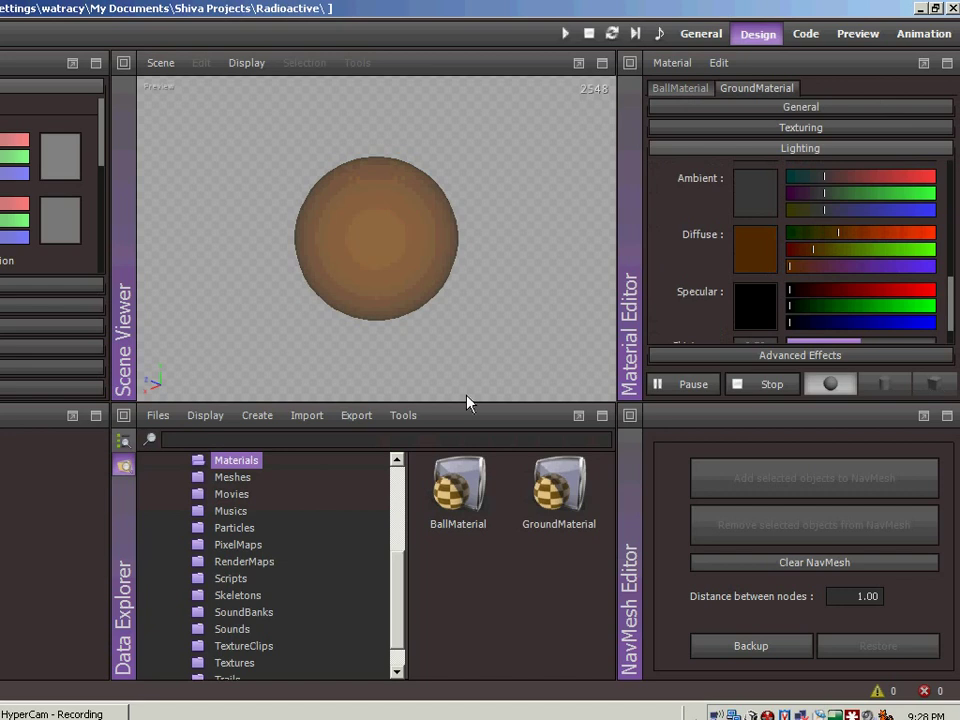
# Lower GroundMaterial's shininess to about 0.07 and save the material
pyautogui.moveTo(949, 313); pyautogui.dragTo(953, 323)
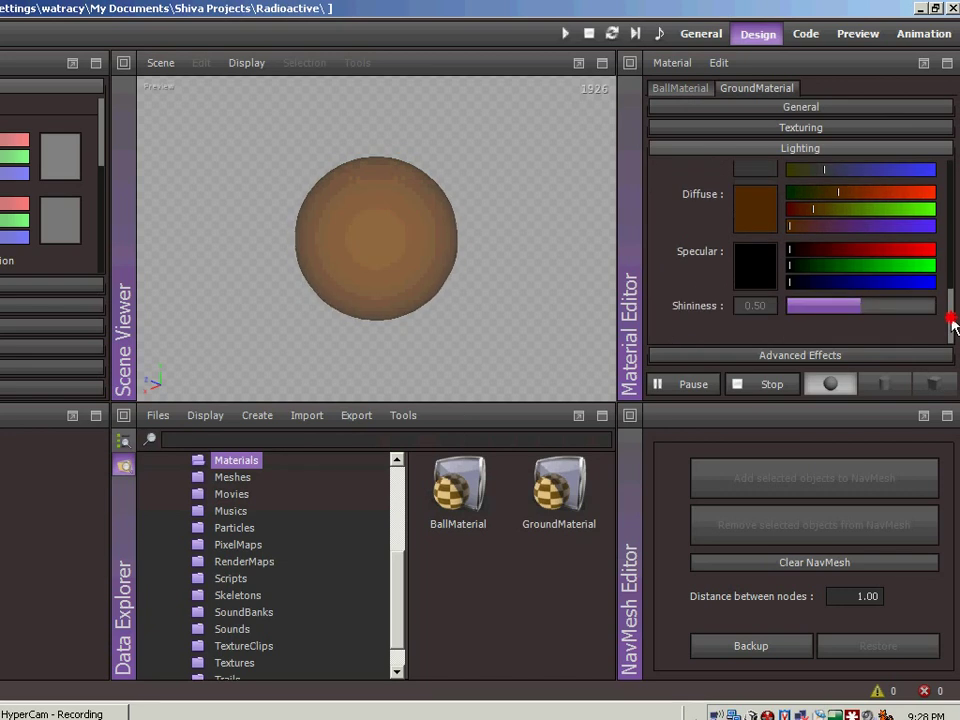
pyautogui.click(798, 306)
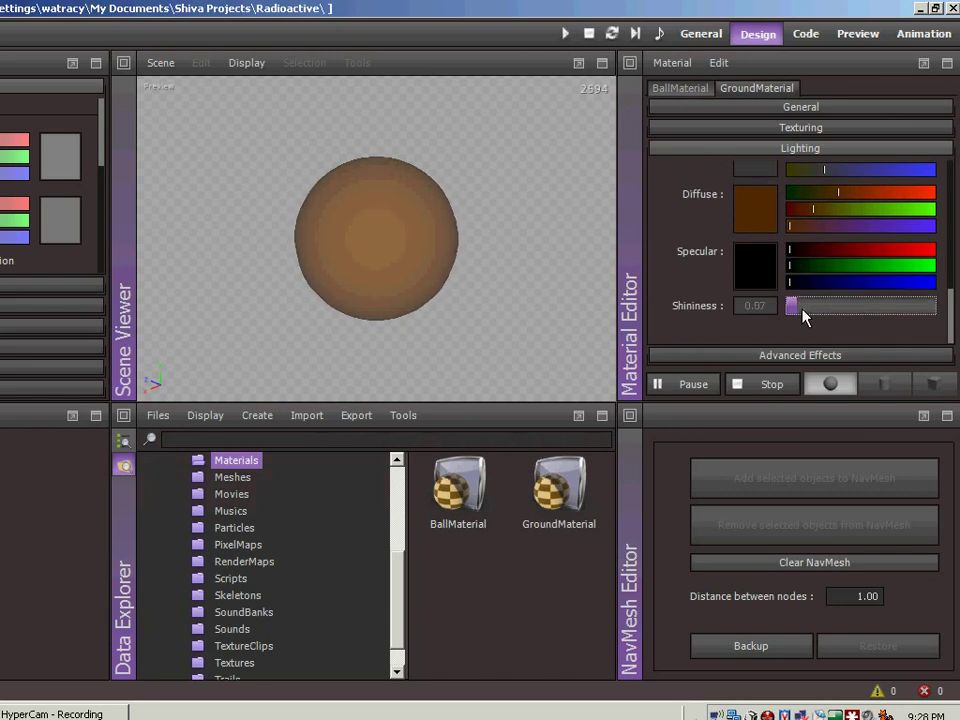
pyautogui.moveTo(953, 311); pyautogui.dragTo(953, 175)
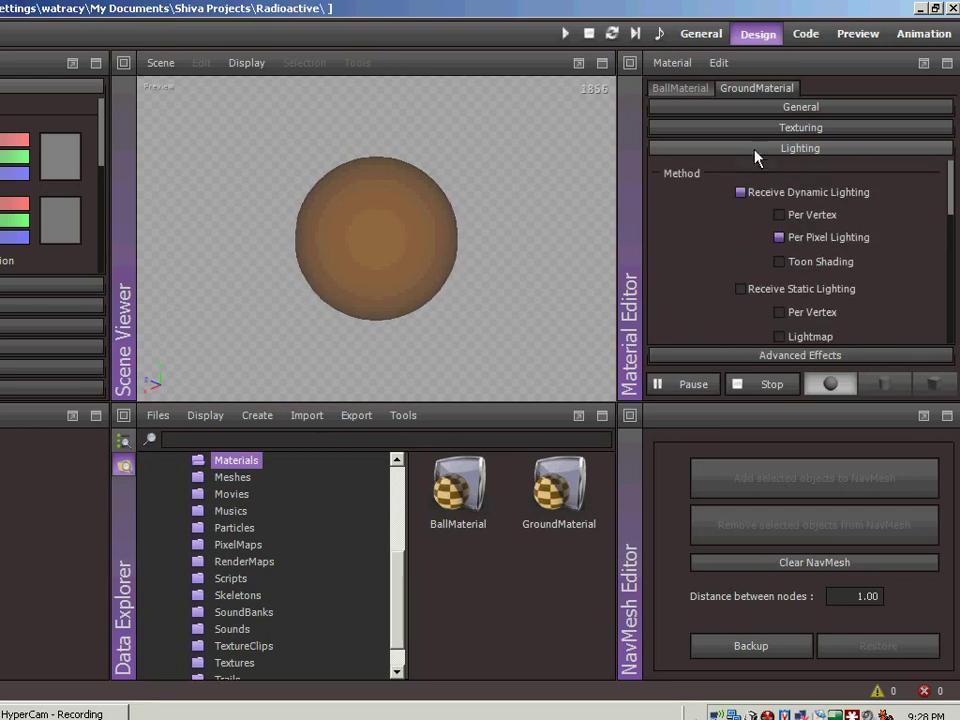
pyautogui.click(674, 64)
pyautogui.click(678, 130)
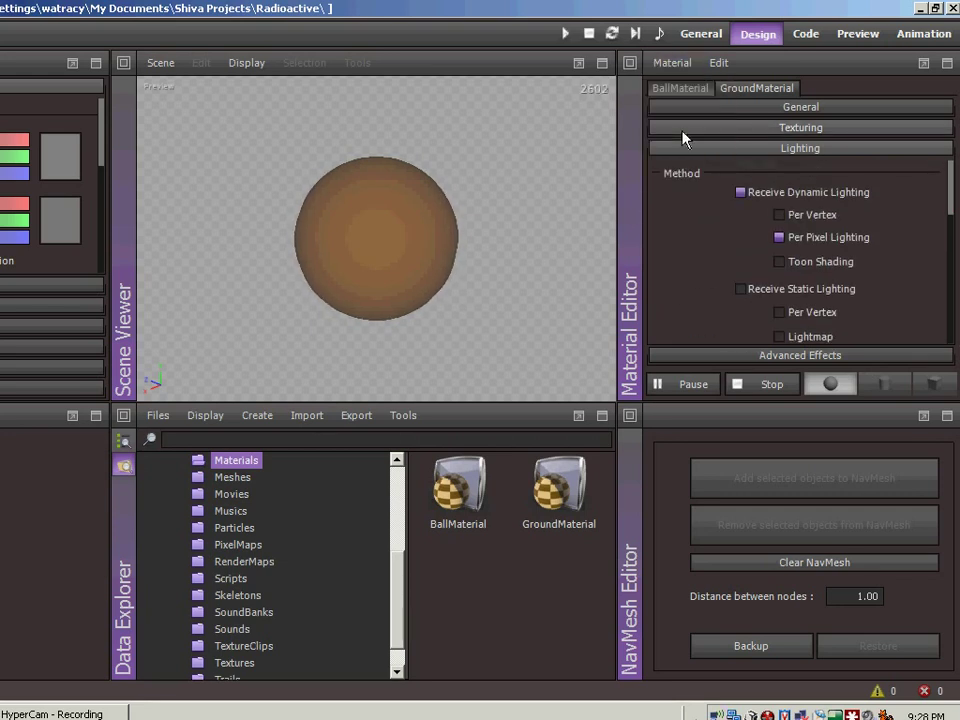
# Stop the material preview and reopen the Level1 scene in the General layout
pyautogui.click(737, 384)
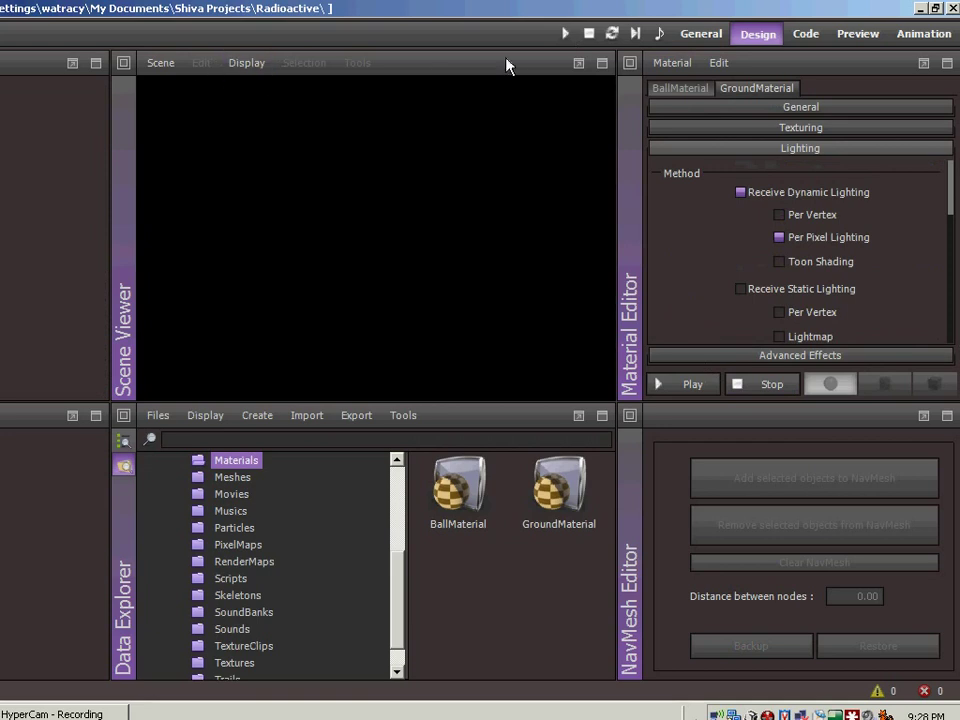
pyautogui.click(681, 34)
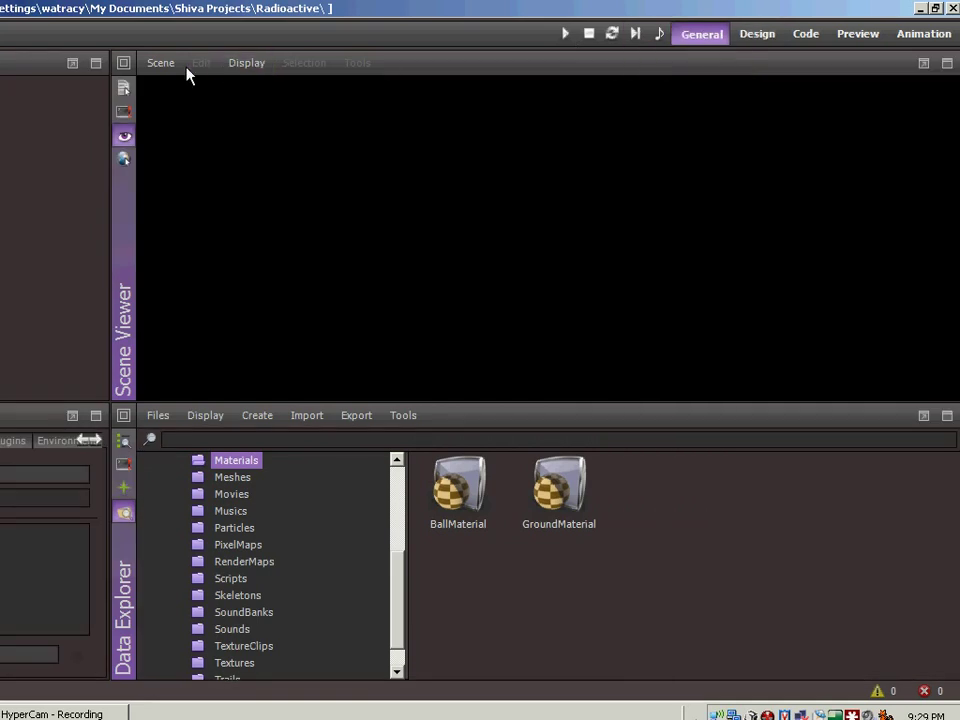
pyautogui.click(162, 63)
pyautogui.click(168, 135)
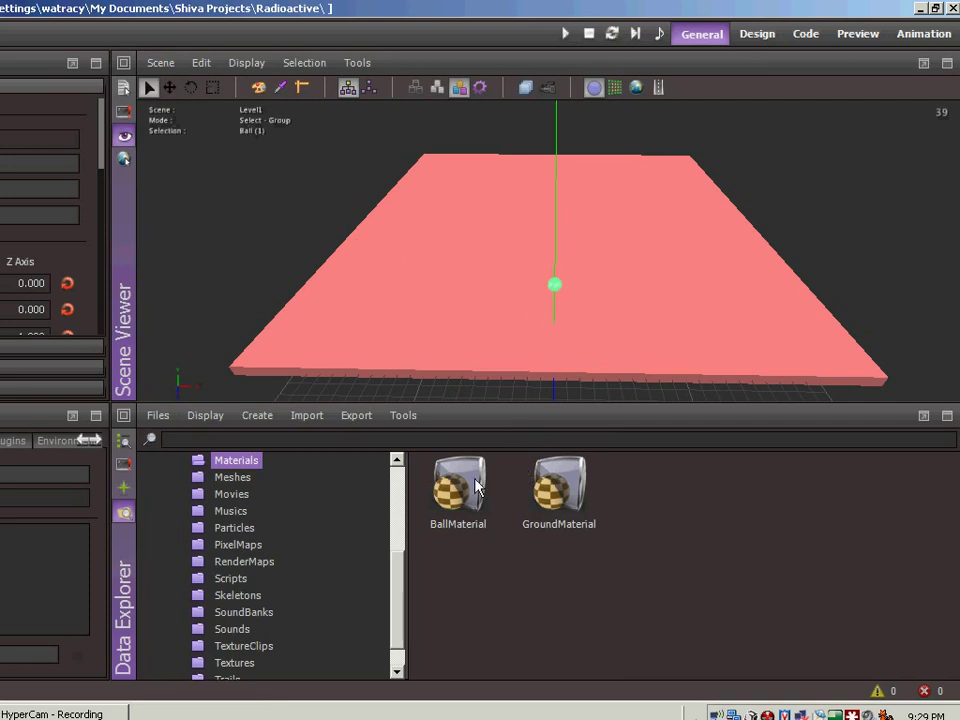
# Assign BallMaterial to the ball and GroundMaterial to the ground in the Level1 scene
pyautogui.moveTo(455, 487); pyautogui.dragTo(556, 285)
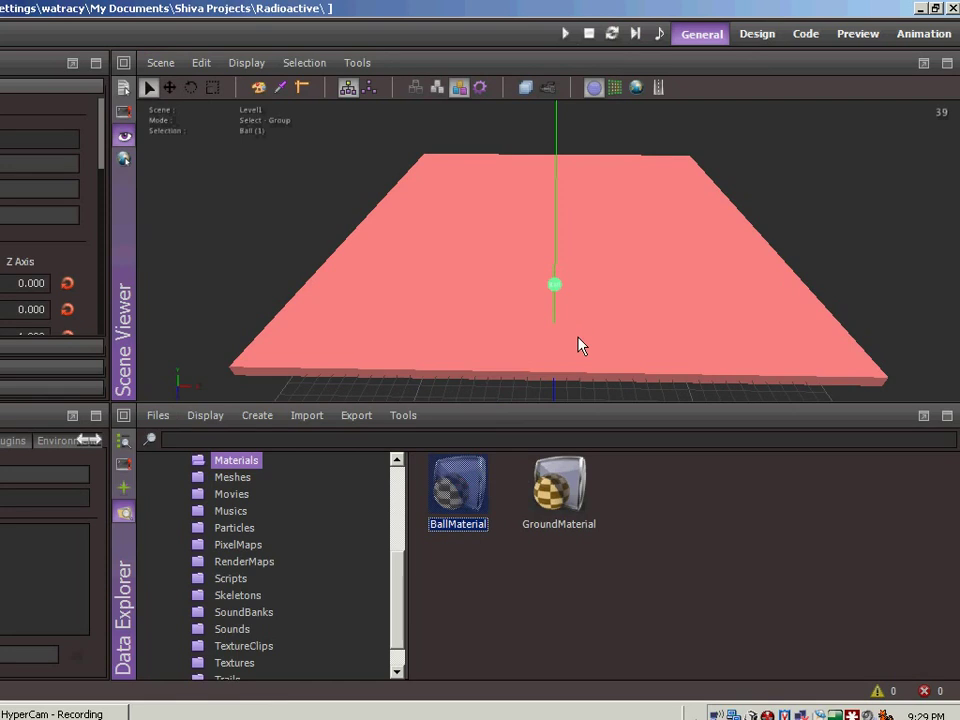
pyautogui.click(470, 310)
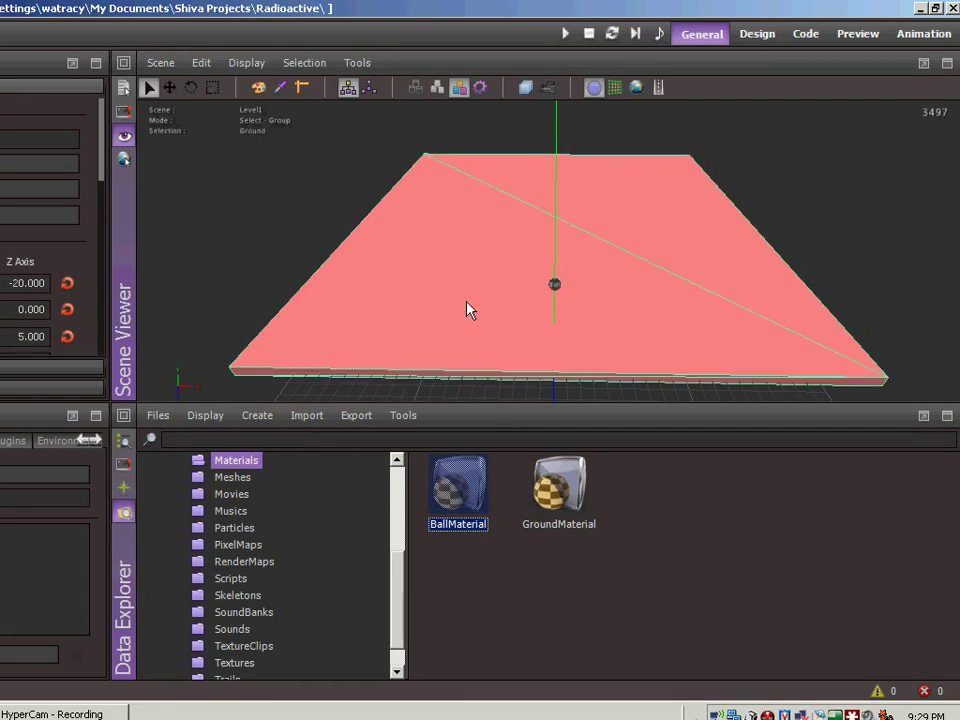
pyautogui.moveTo(558, 485); pyautogui.dragTo(466, 291)
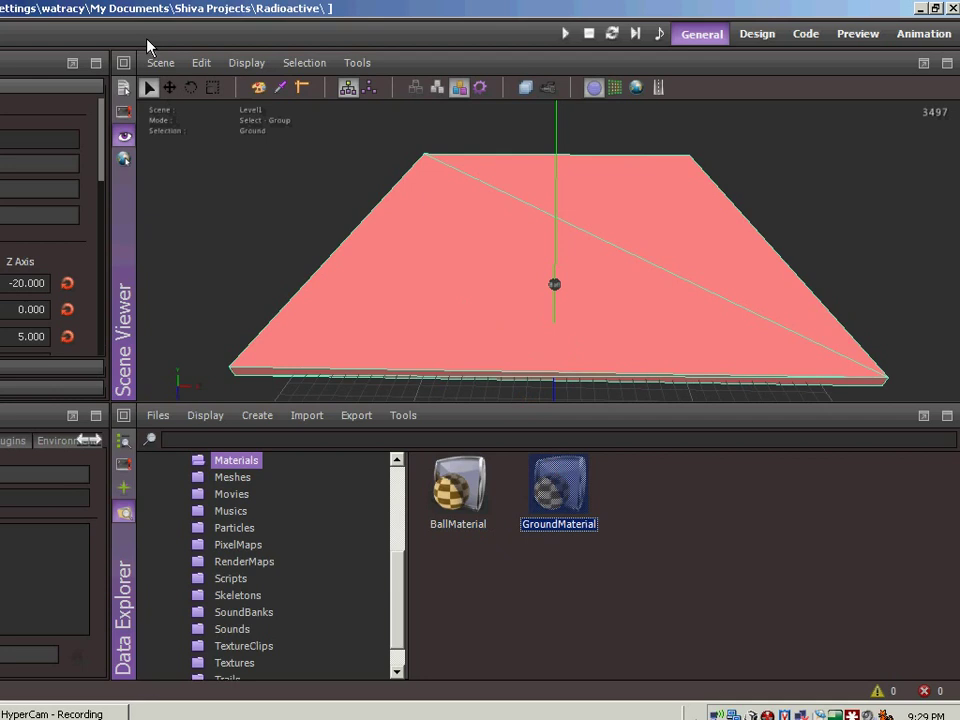
# Switch the scene's view mode from Textured to Runtime
pyautogui.click(247, 63)
pyautogui.moveTo(262, 412)
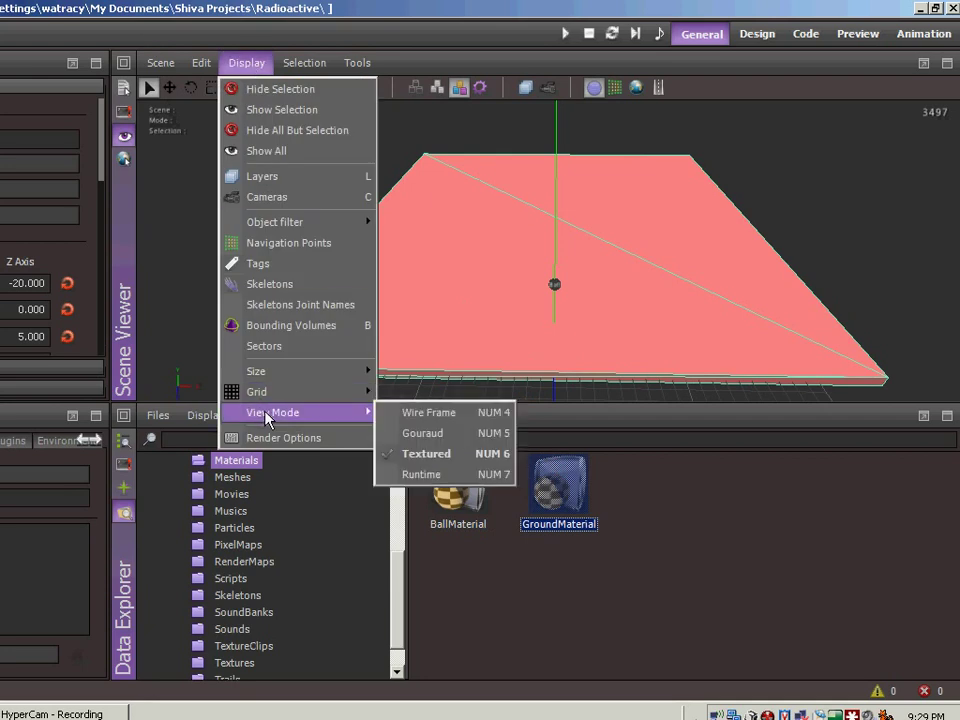
pyautogui.click(428, 475)
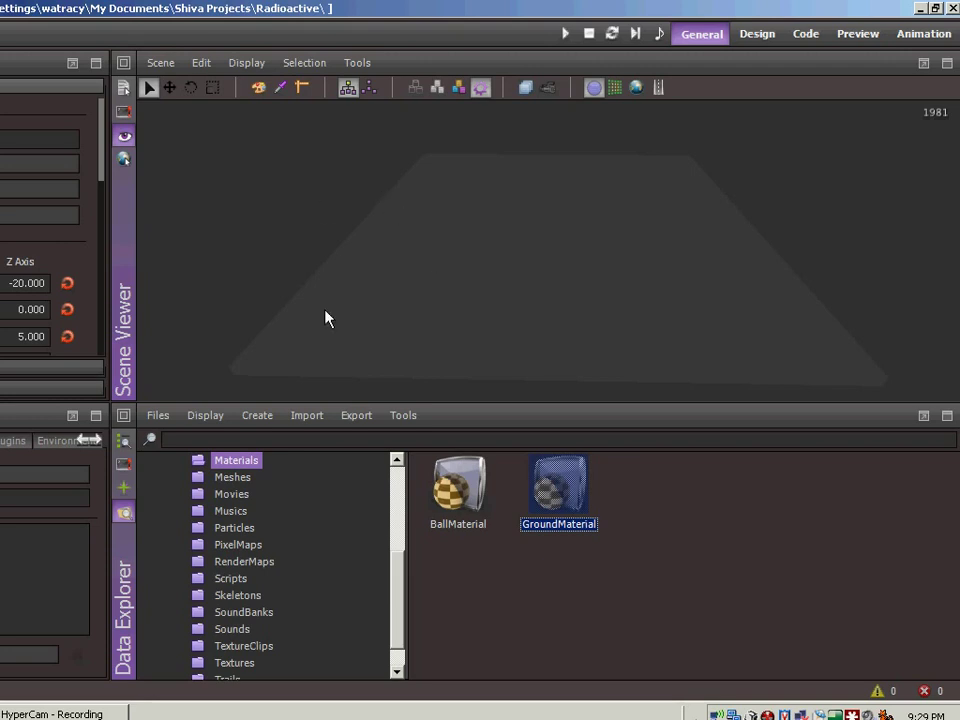
# Add the DefaultDynamicLightSet model to the scene near the far edge of the ground
pyautogui.moveTo(397, 555); pyautogui.dragTo(399, 465)
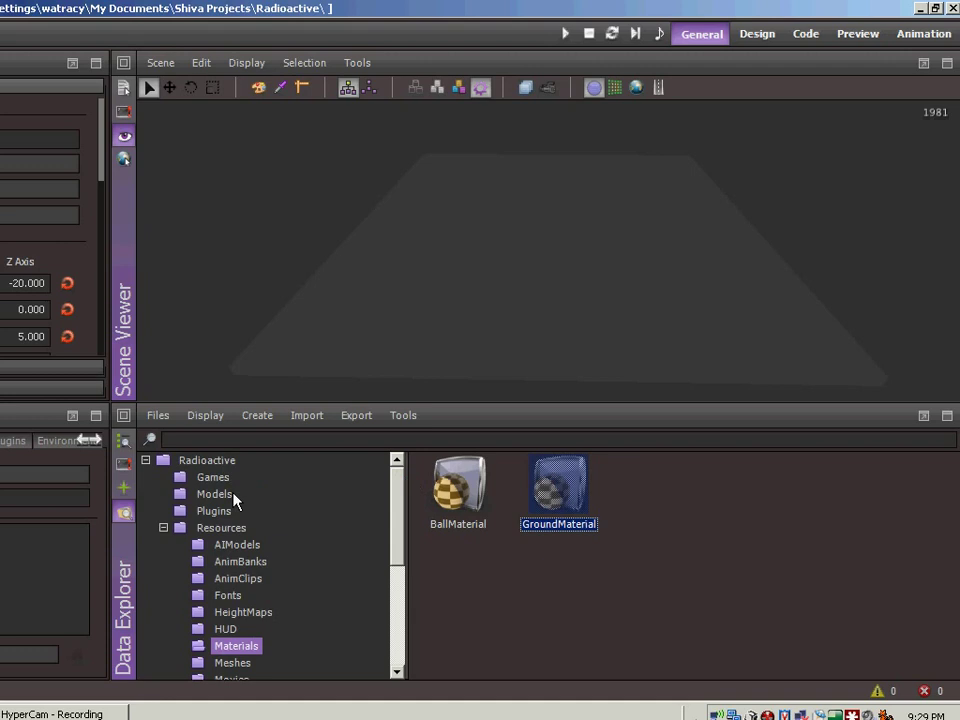
pyautogui.click(230, 529)
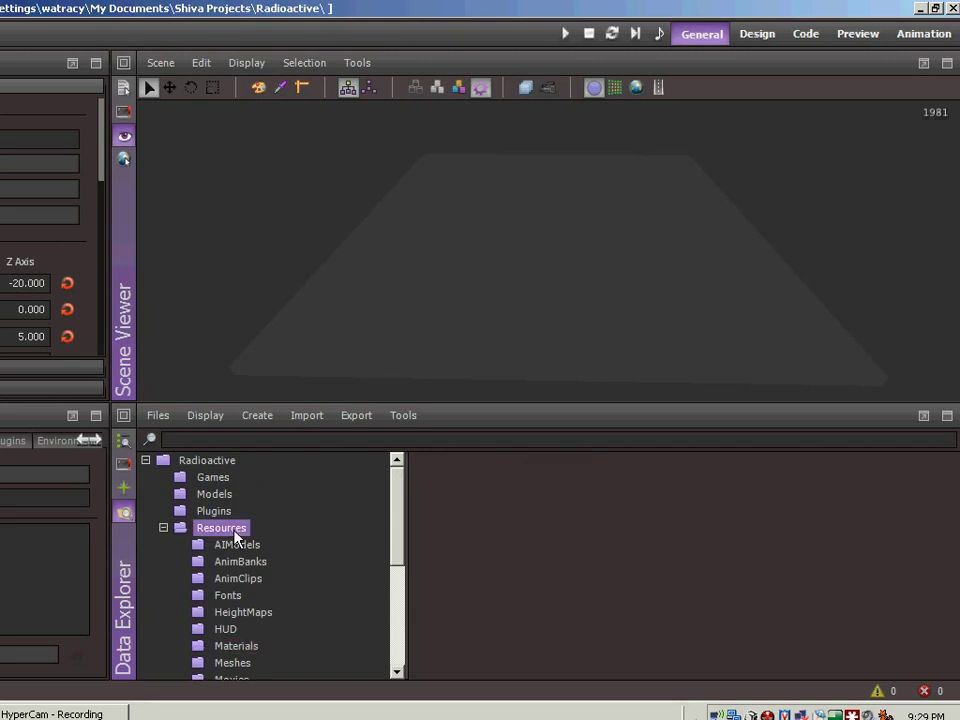
pyautogui.click(214, 495)
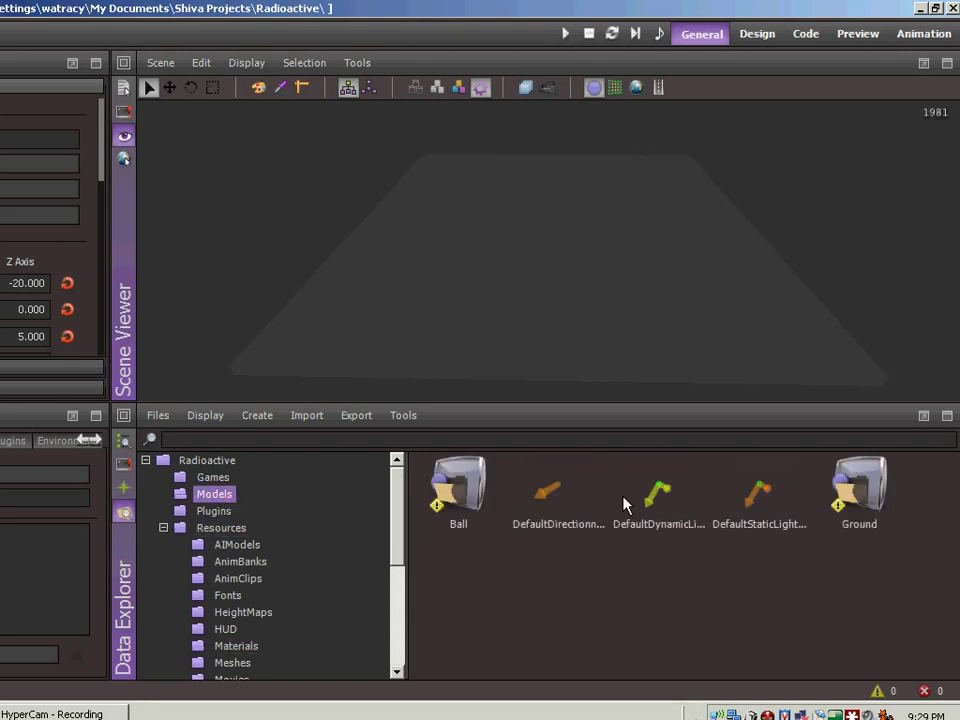
pyautogui.click(656, 500)
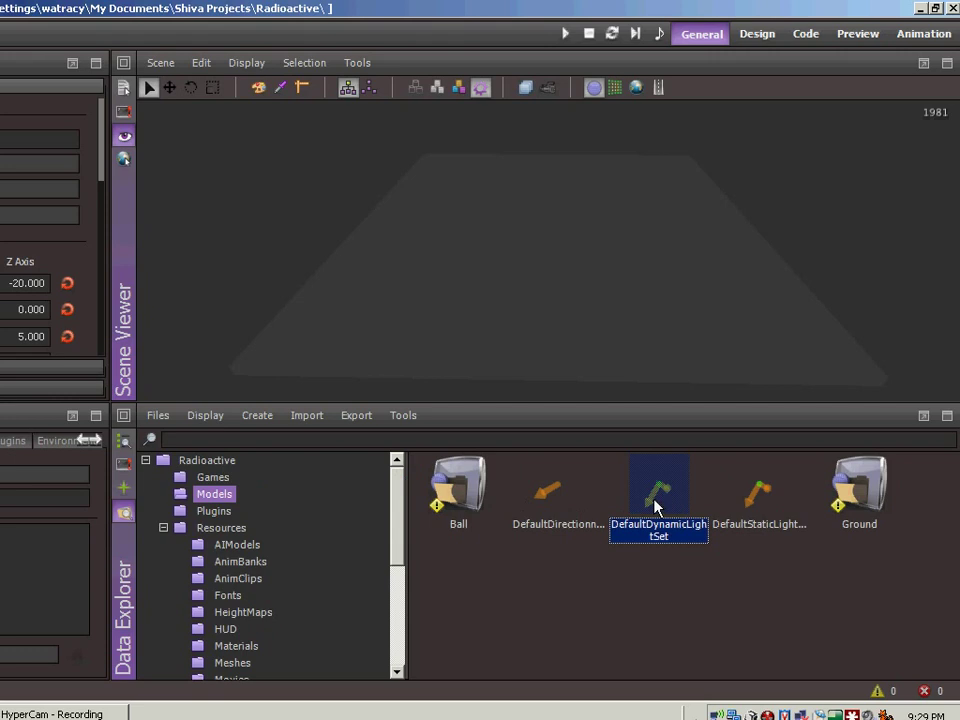
pyautogui.moveTo(656, 505); pyautogui.dragTo(577, 152)
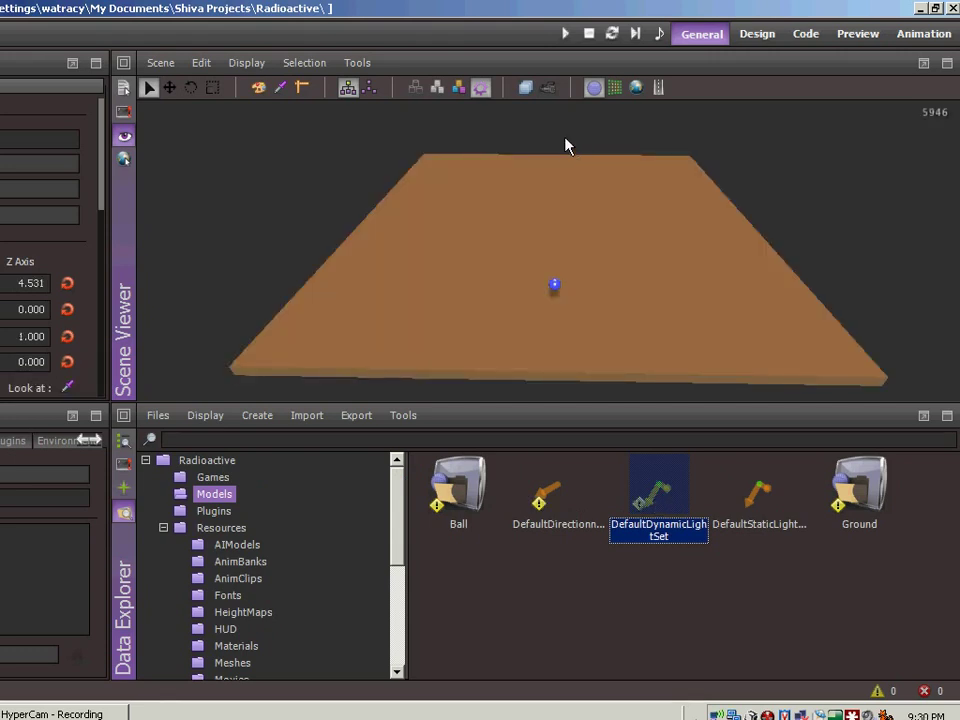
# Set the scene's view mode to Textured and translate the dynamic light set to a Z position of about 9.87
pyautogui.click(246, 62)
pyautogui.moveTo(303, 421)
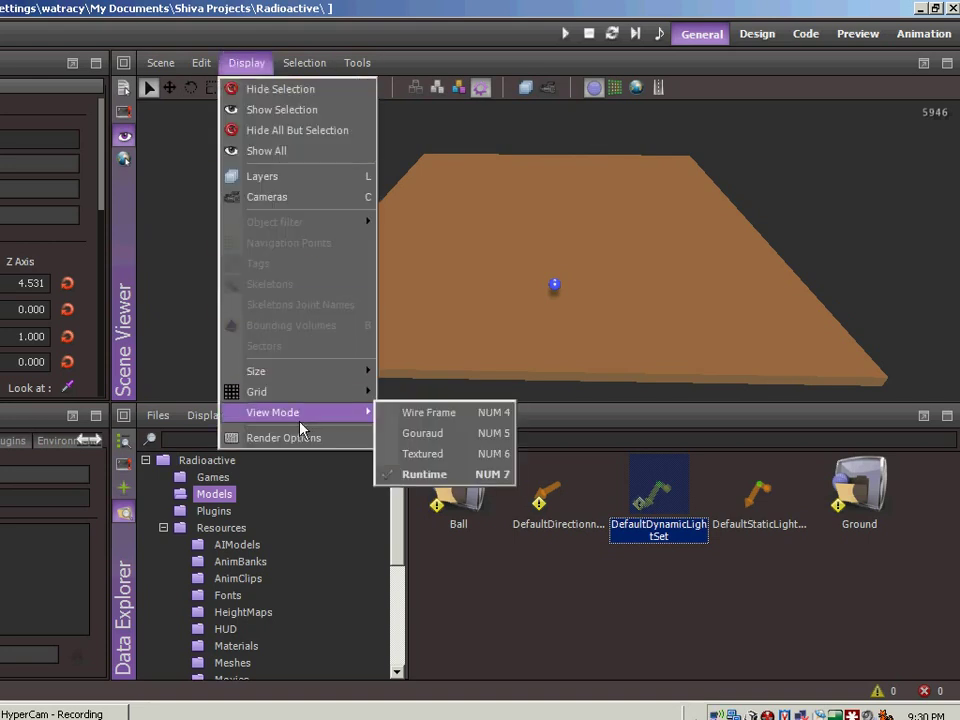
pyautogui.click(448, 455)
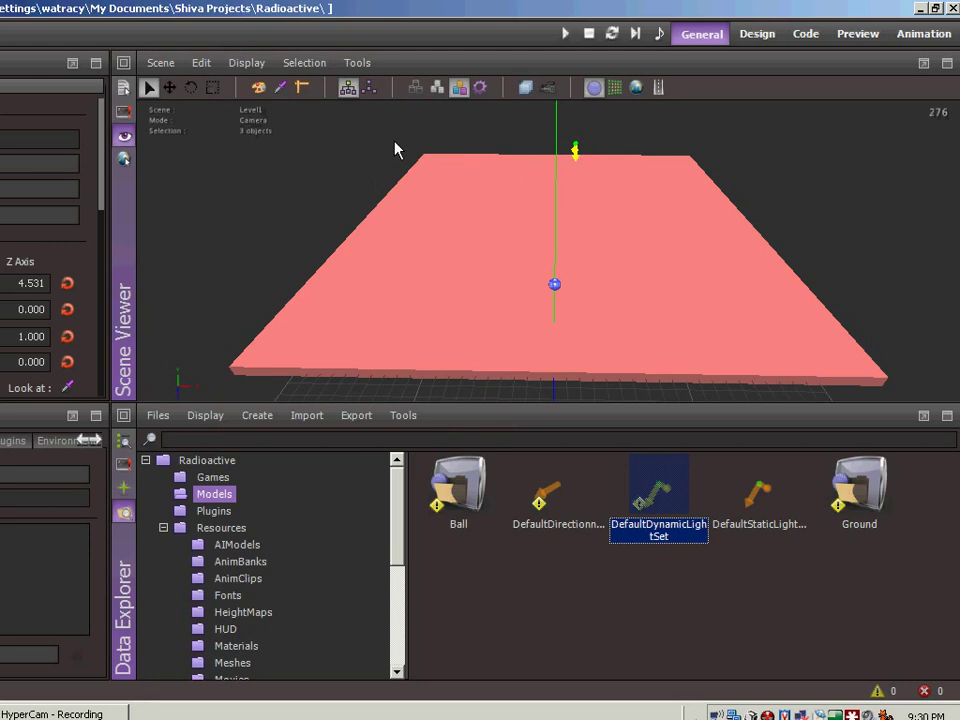
pyautogui.keyDown('alt'); pyautogui.moveTo(396, 148); pyautogui.dragTo(548, 259); pyautogui.keyUp('alt')
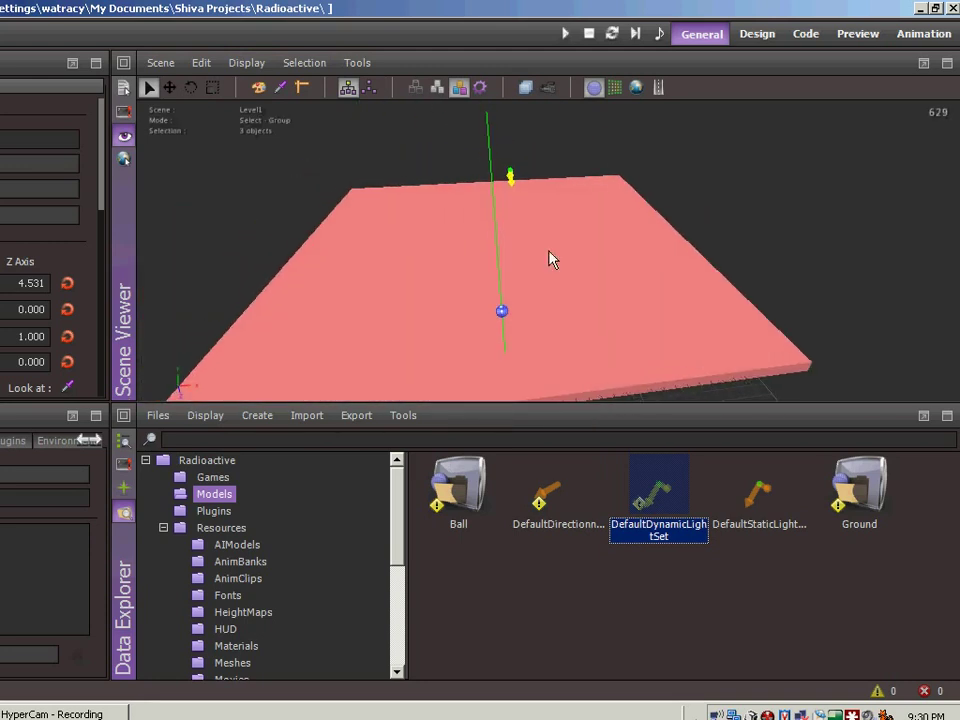
pyautogui.click(510, 177)
pyautogui.click(170, 88)
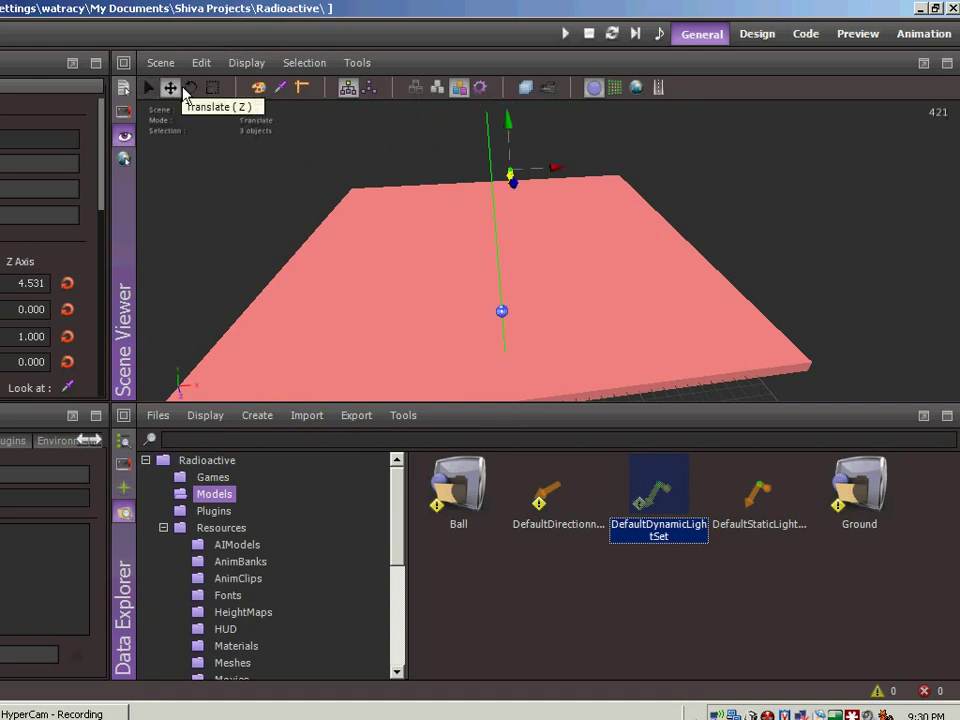
pyautogui.moveTo(512, 95); pyautogui.dragTo(516, 272)
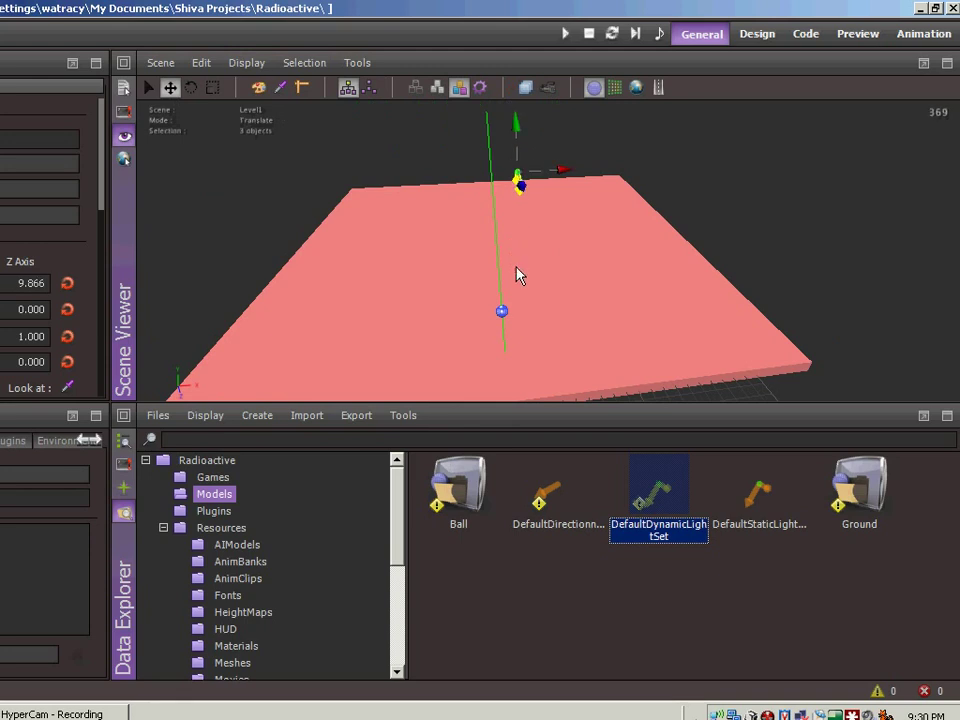
# Return the scene to Runtime view mode and centre the view on the lit ball and ground
pyautogui.click(394, 242)
pyautogui.moveTo(396, 242); pyautogui.dragTo(551, 212, button='middle')
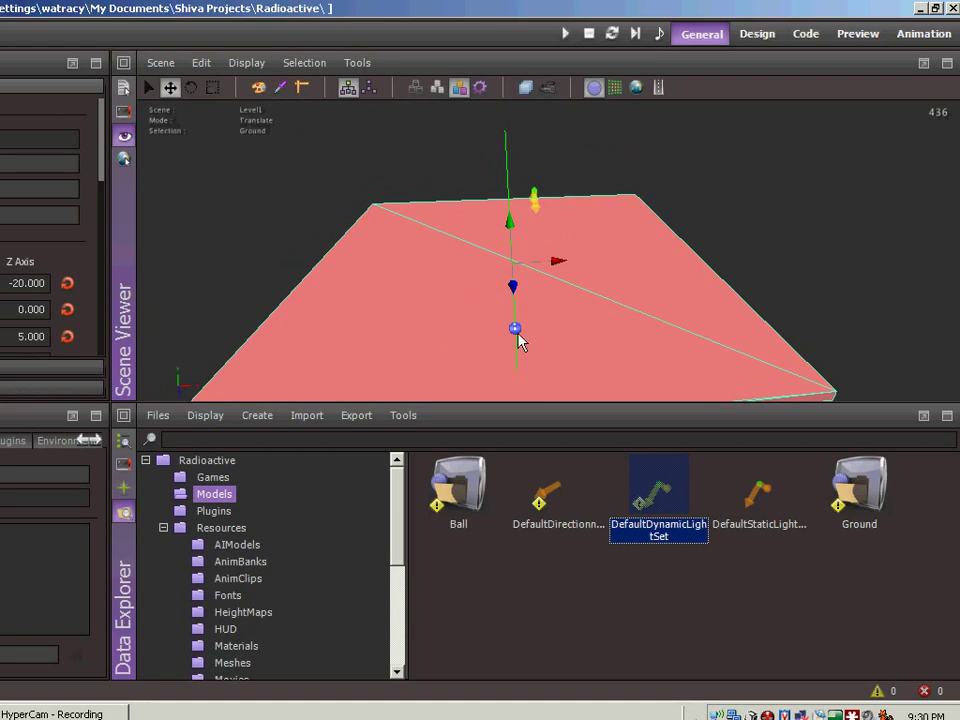
pyautogui.click(260, 66)
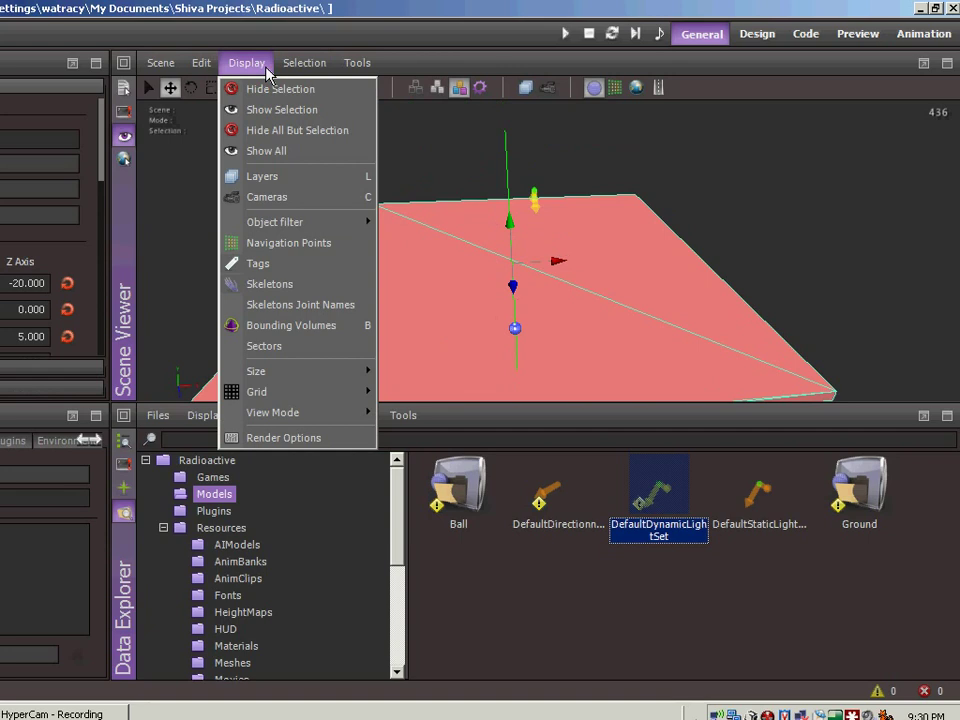
pyautogui.moveTo(306, 413)
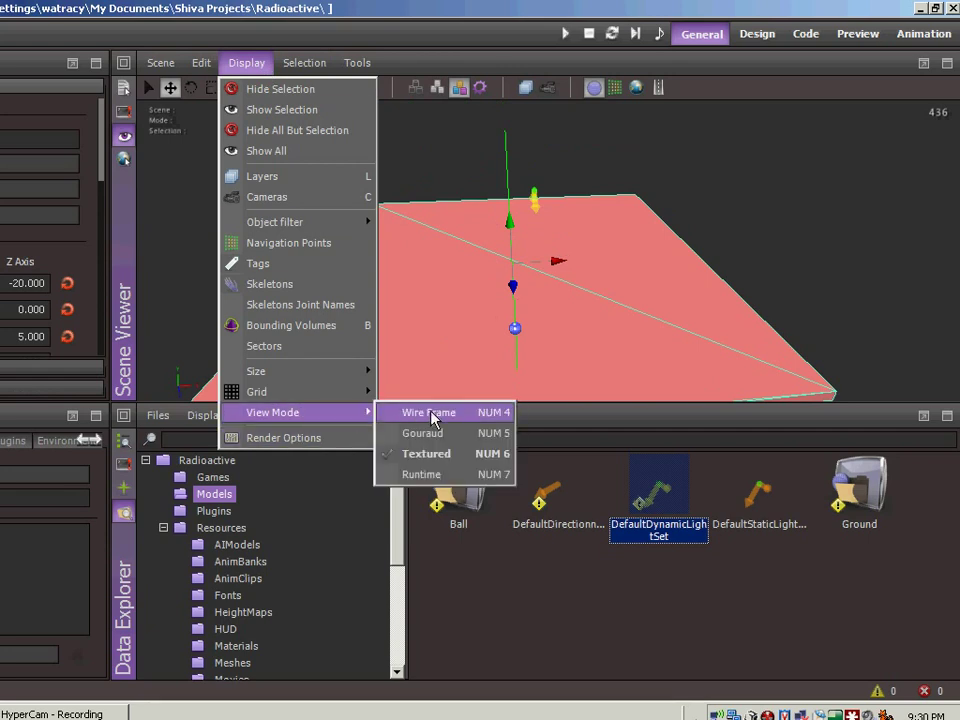
pyautogui.click(422, 474)
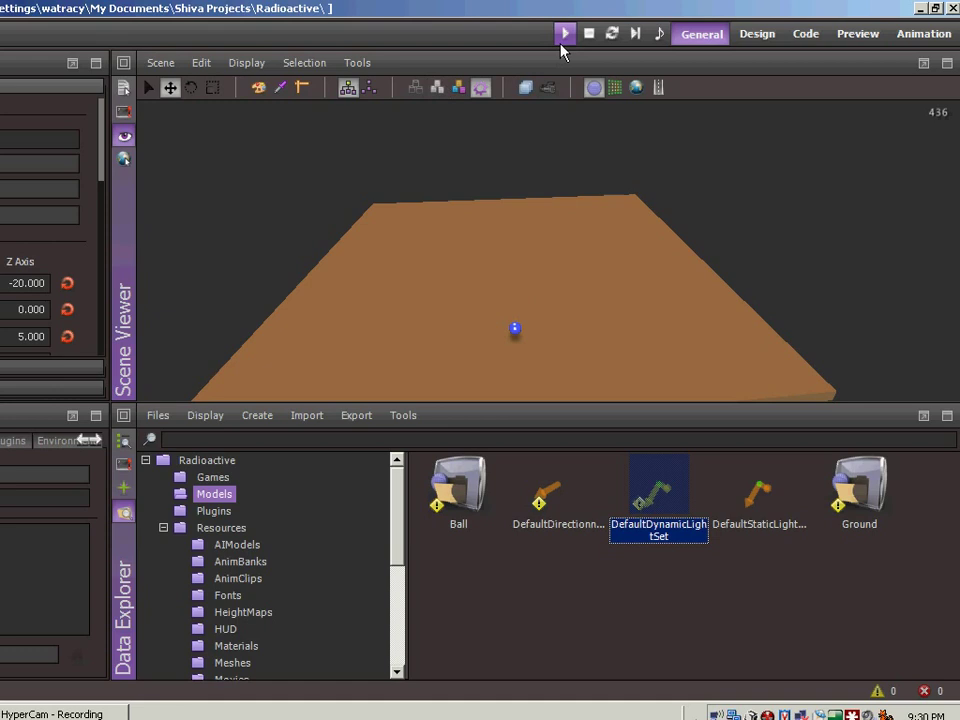
pyautogui.moveTo(491, 191); pyautogui.dragTo(454, 195, button='middle')
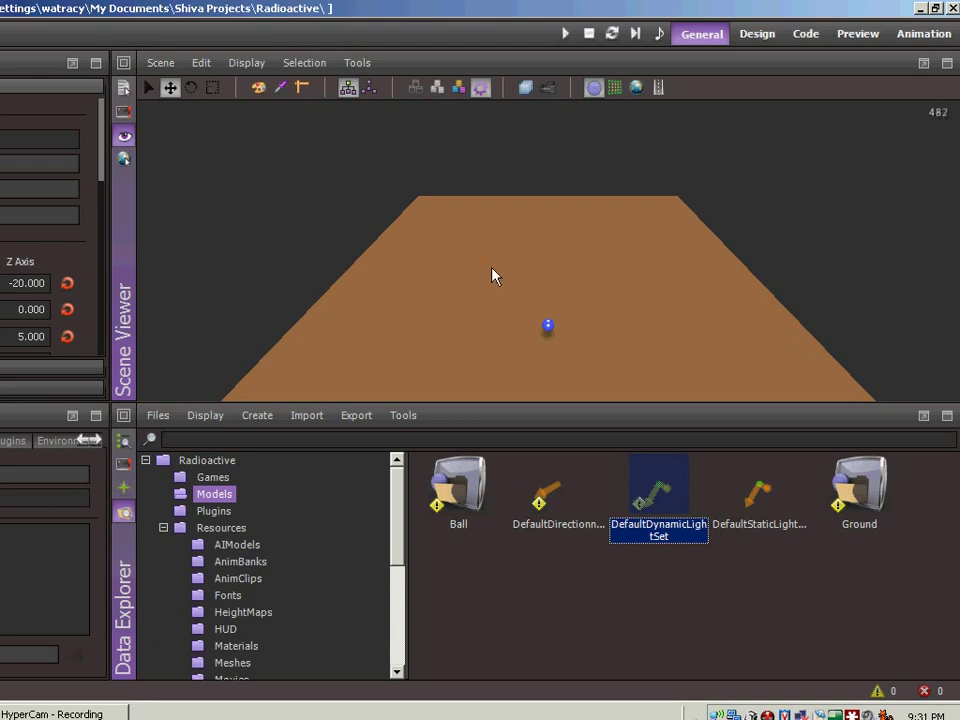
# Run the scene and save the modified Level1 scene
pyautogui.click(565, 33)
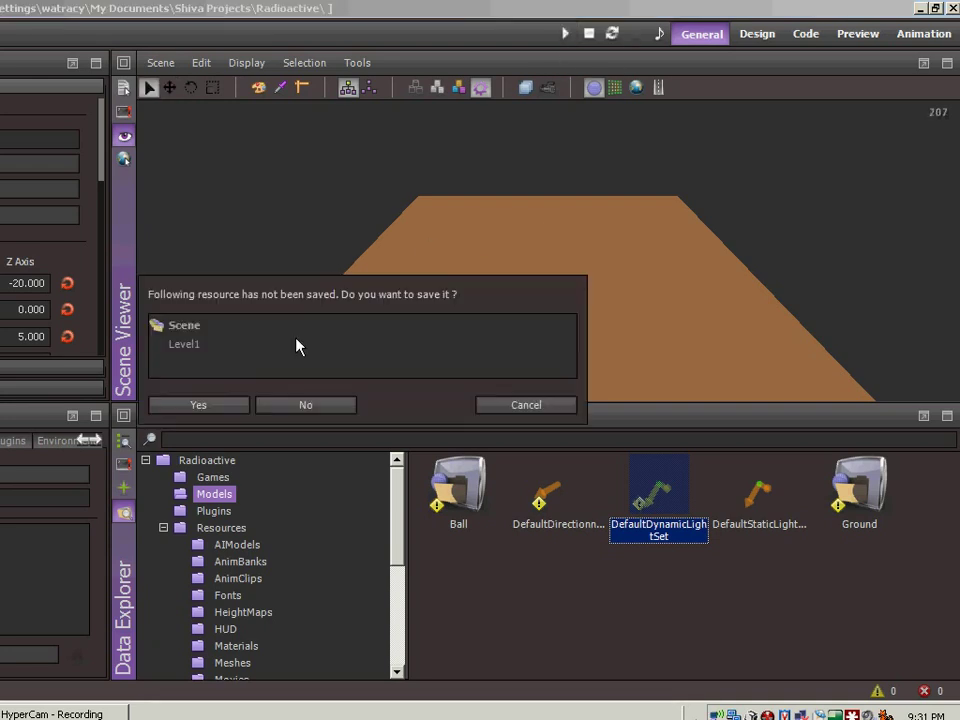
pyautogui.click(200, 404)
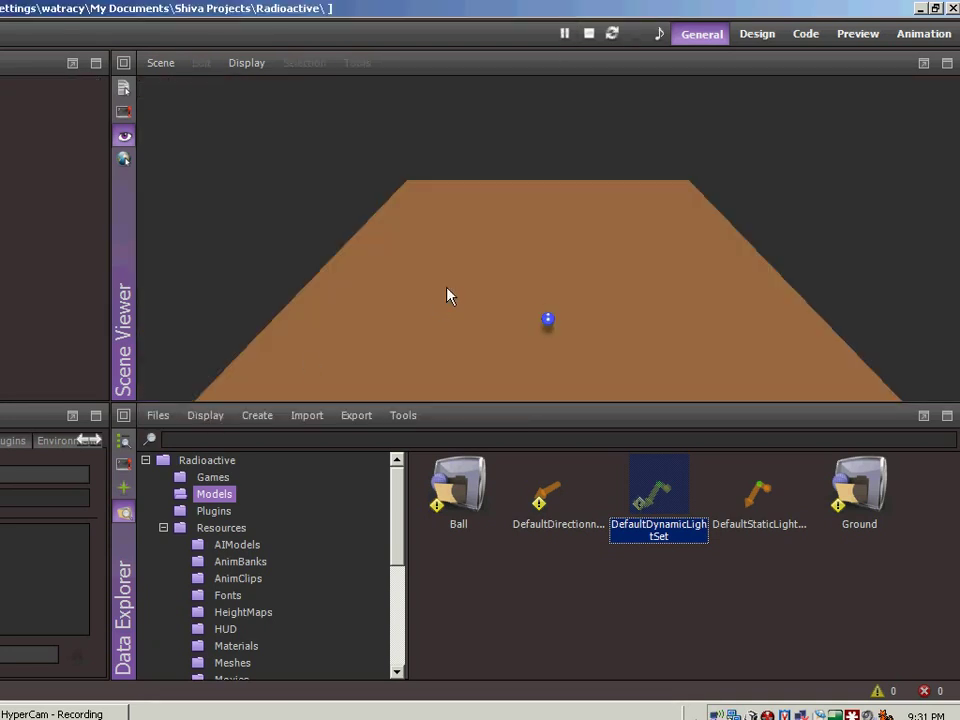